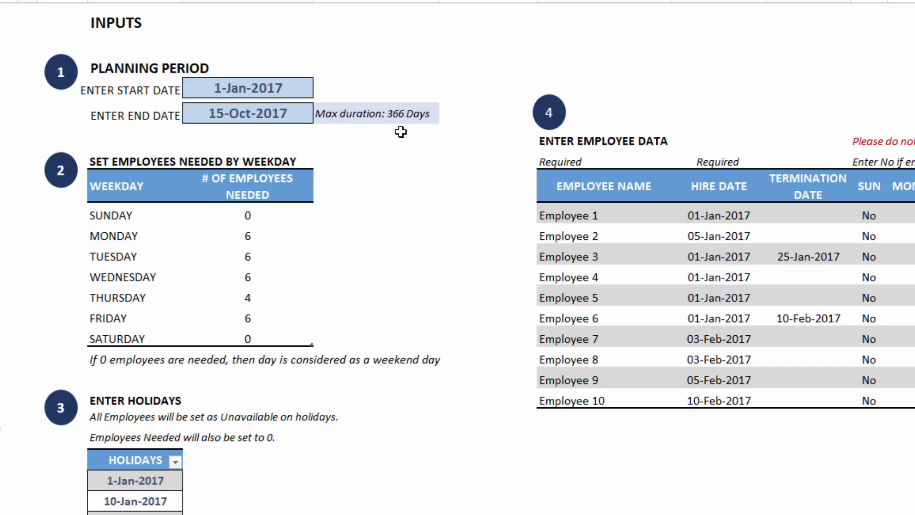
# Review the planning period from 1-Jan-2017 to 15-Oct-2017
pyautogui.click(298, 89)
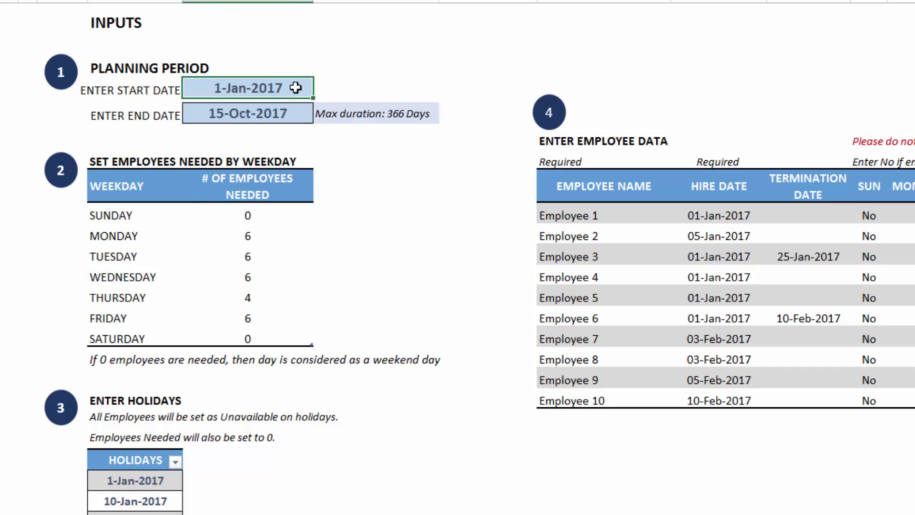
pyautogui.click(266, 117)
pyautogui.click(240, 87)
# Review the employees-needed counts for each weekday, re-entering 4 for Thursday
pyautogui.click(249, 213)
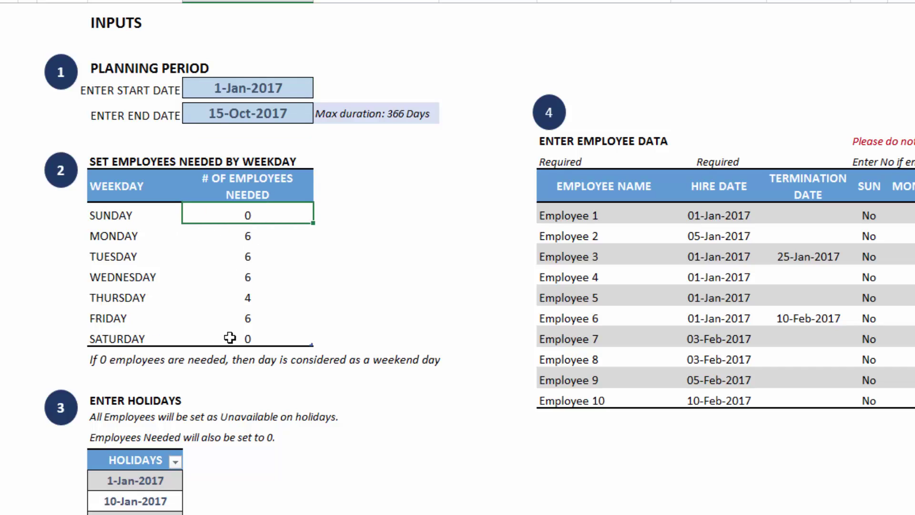
pyautogui.click(255, 339)
pyautogui.click(259, 298)
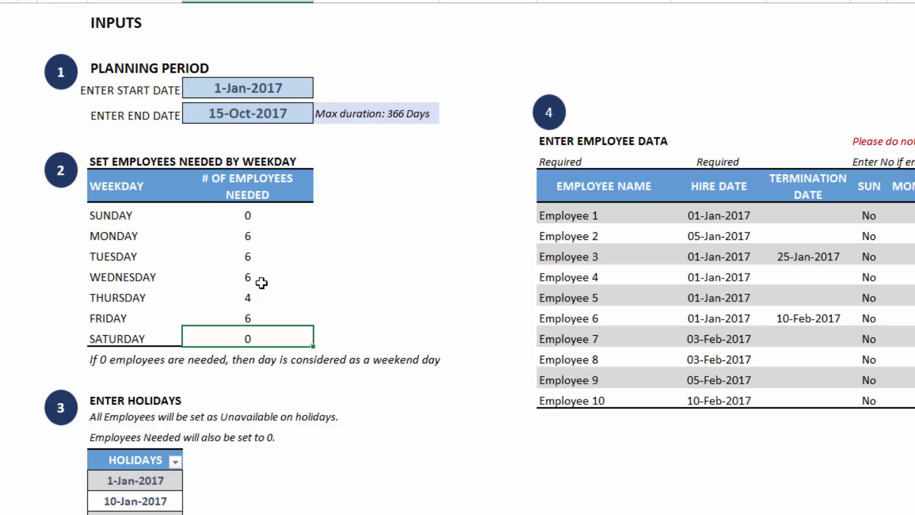
pyautogui.moveTo(245, 237); pyautogui.dragTo(250, 281)
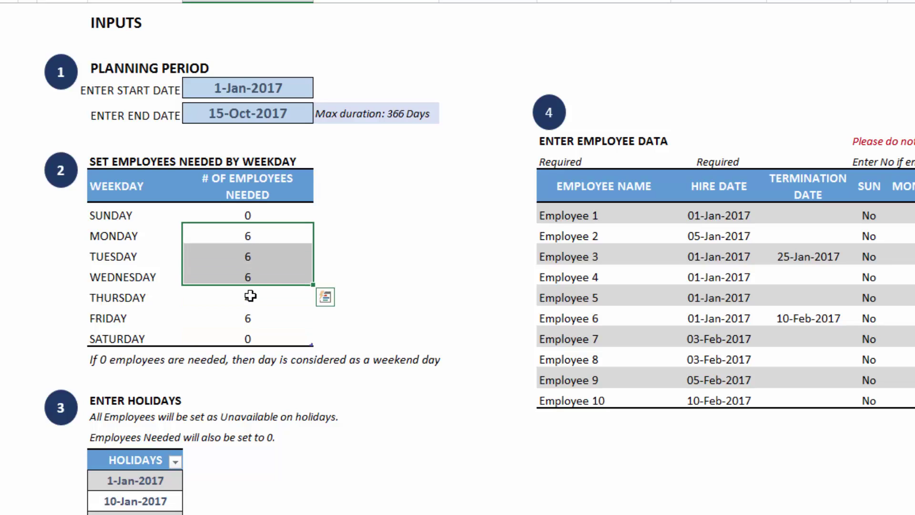
pyautogui.click(251, 296)
pyautogui.write('4')
pyautogui.click(258, 319)
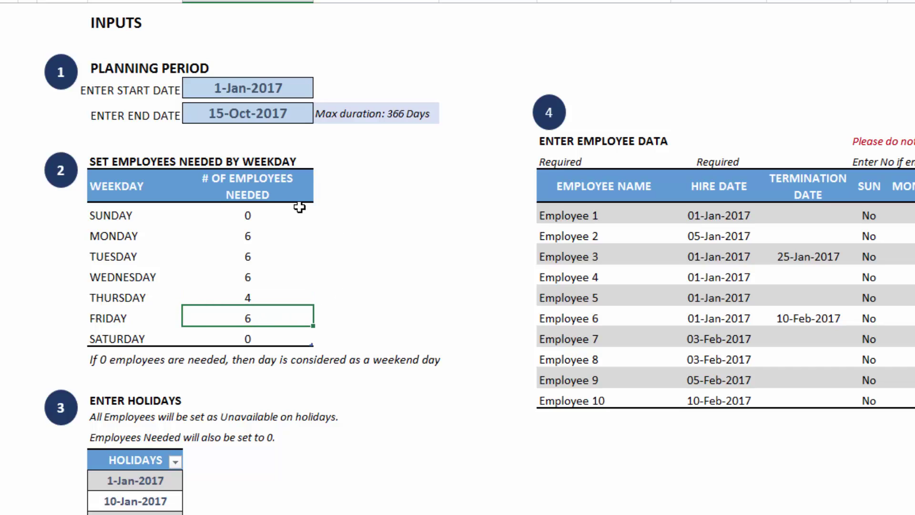
pyautogui.moveTo(296, 210); pyautogui.dragTo(261, 336)
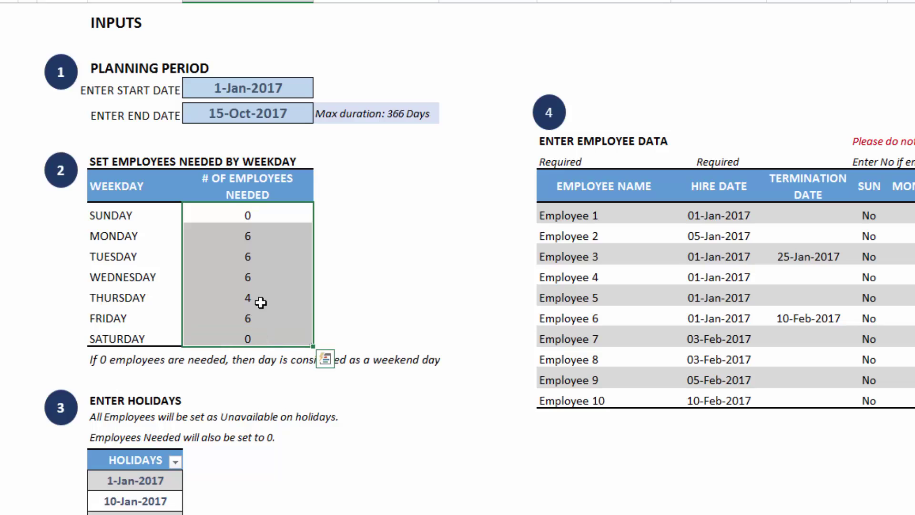
pyautogui.click(352, 314)
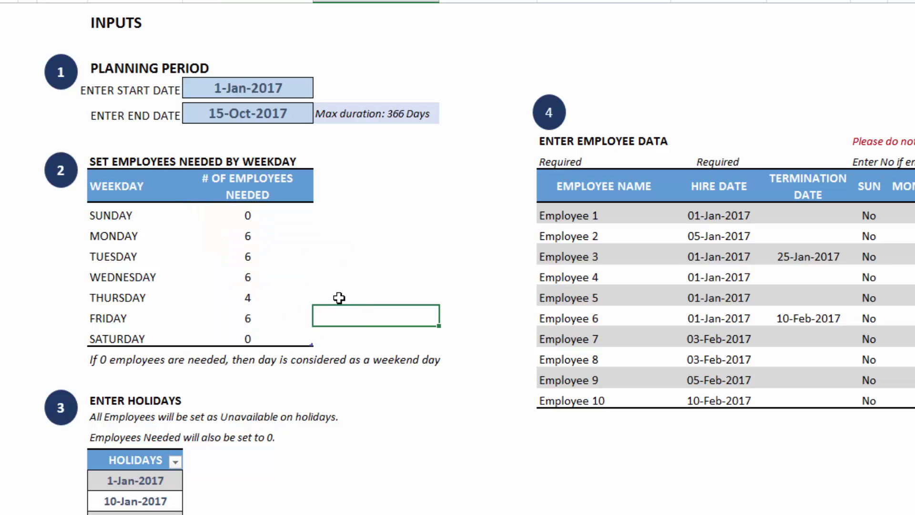
pyautogui.click(265, 217)
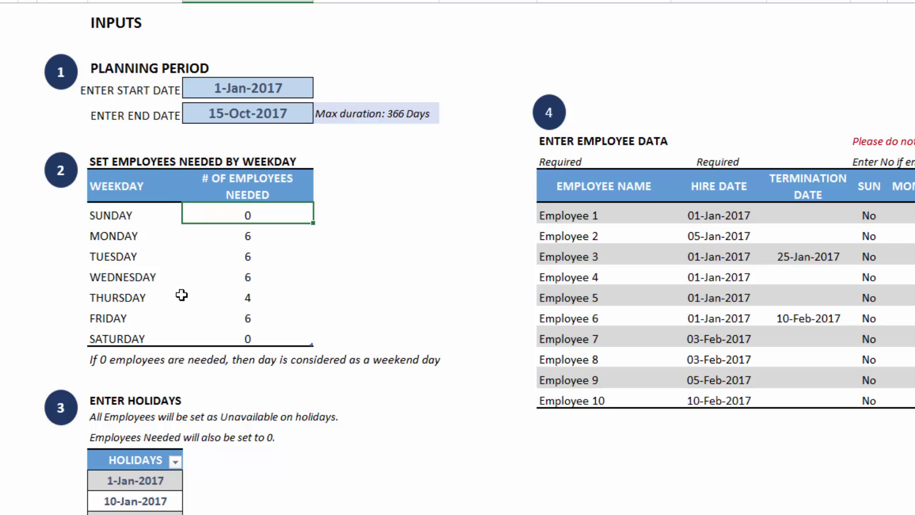
# Scroll down to the holidays list, pick the first empty row, then scroll back up
pyautogui.scroll(-1, 182, 295)
pyautogui.scroll(-1, 174, 293)
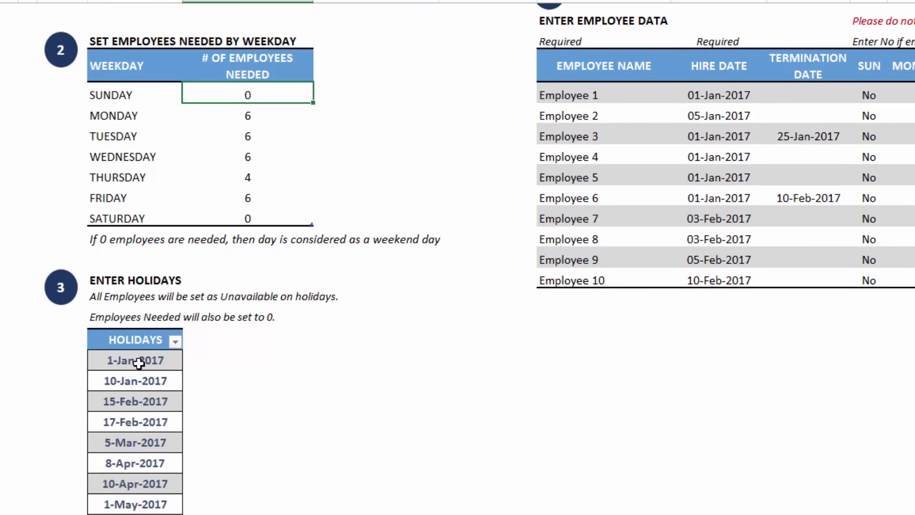
pyautogui.scroll(-4, 138, 363)
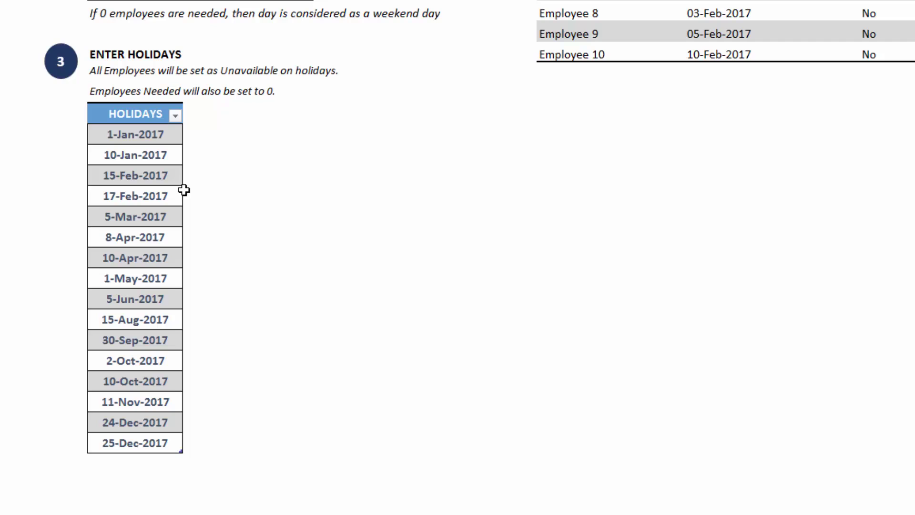
pyautogui.click(135, 462)
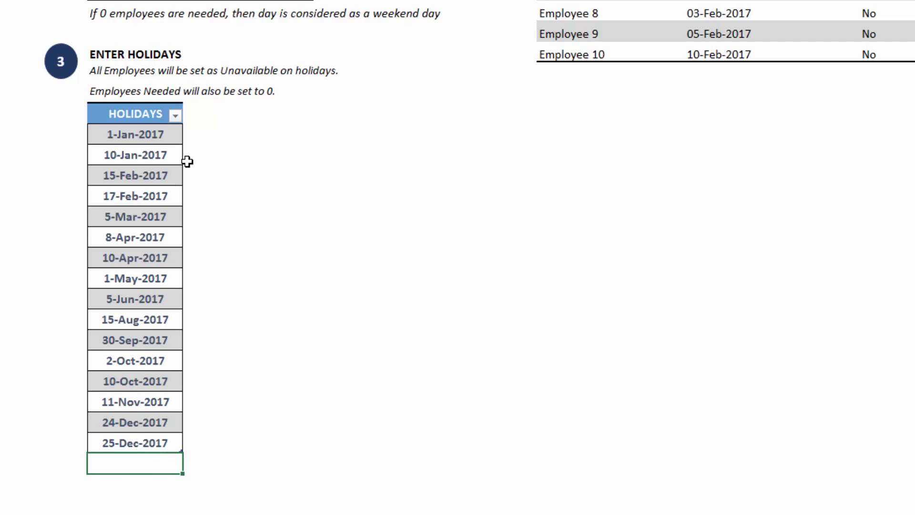
pyautogui.scroll(1, 187, 161)
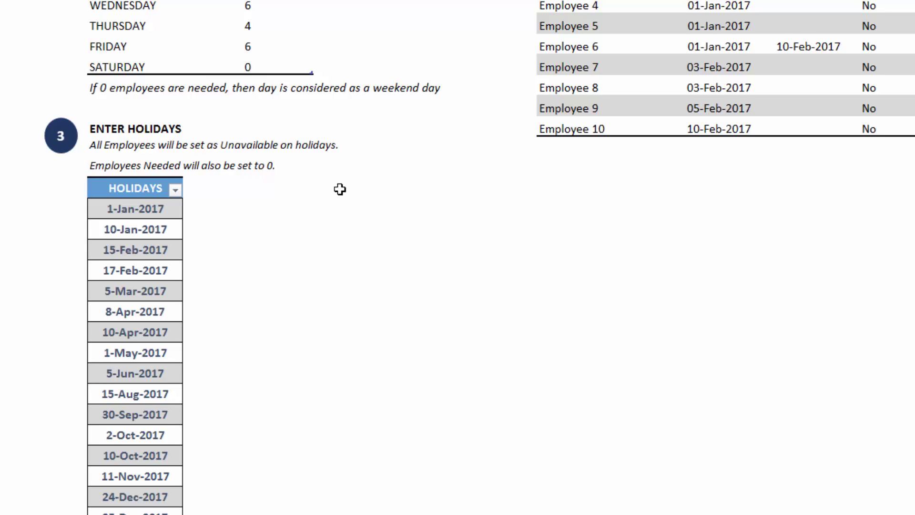
pyautogui.scroll(2, 339, 190)
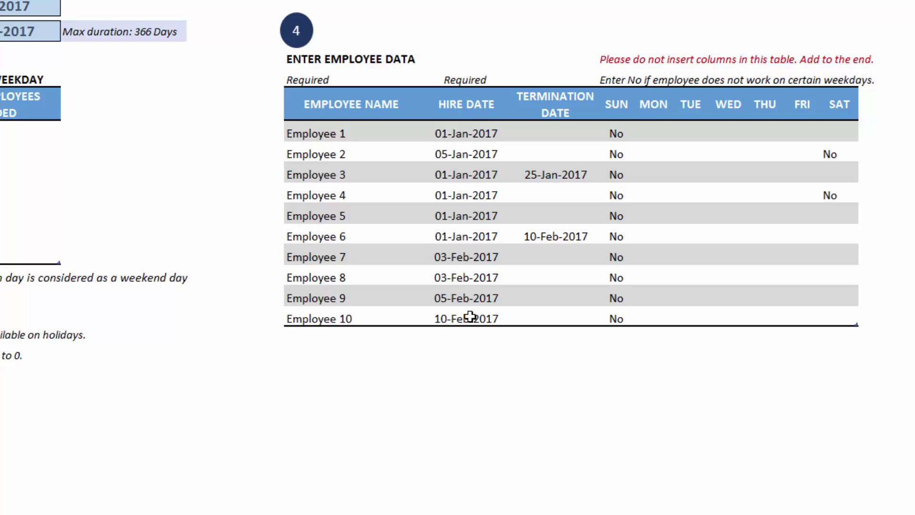
pyautogui.scroll(1, 470, 316)
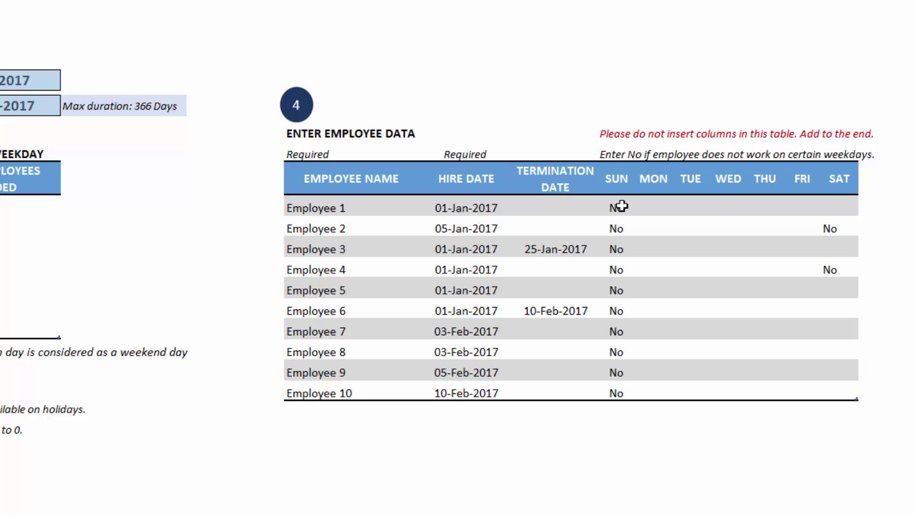
# Check employee availability entries, keeping Employee 1's Sunday as No and clearing Employee 2's Tuesday
pyautogui.click(620, 206)
pyautogui.click(642, 208)
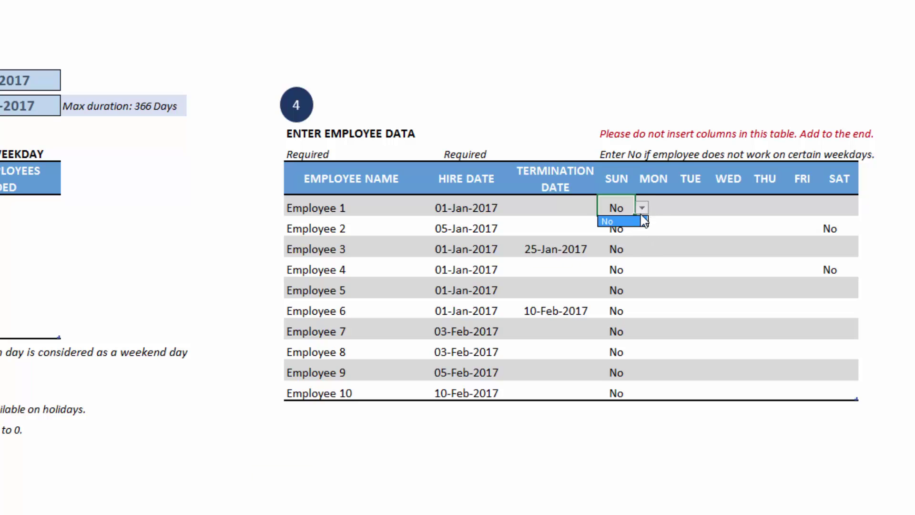
pyautogui.click(639, 220)
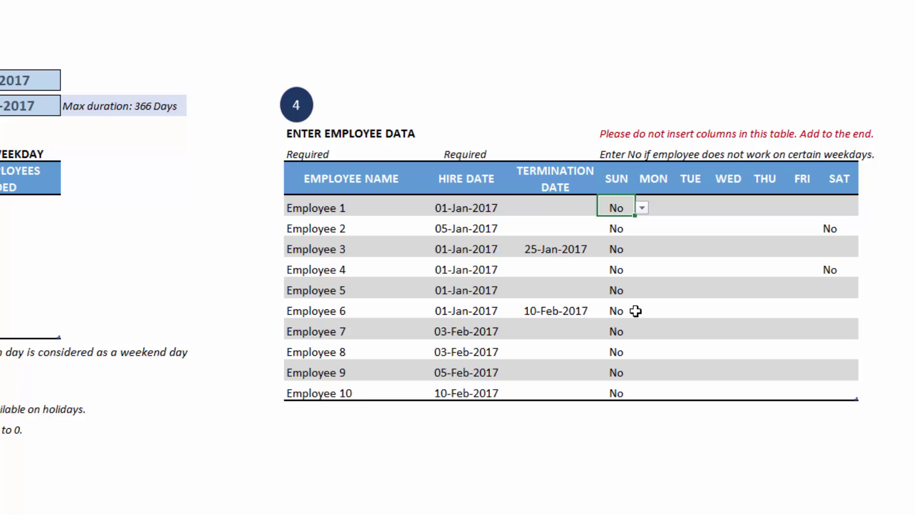
pyautogui.click(766, 287)
pyautogui.click(840, 233)
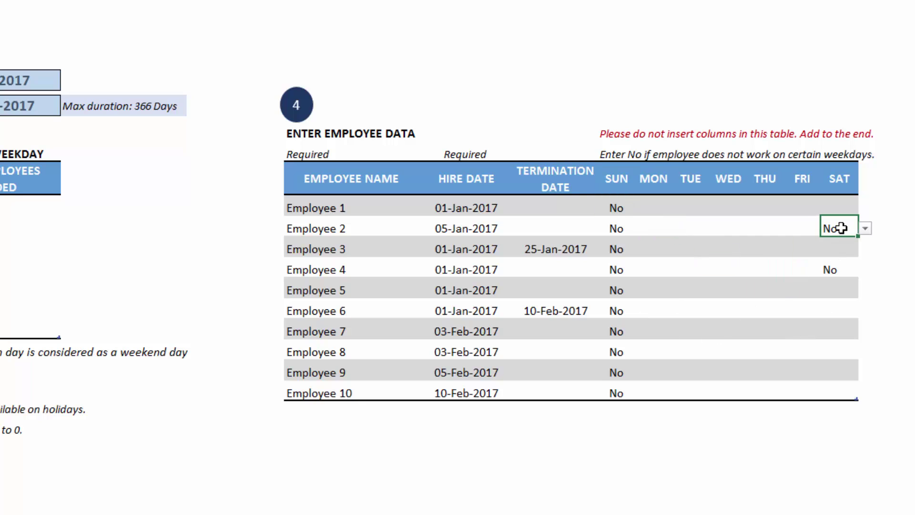
pyautogui.click(839, 268)
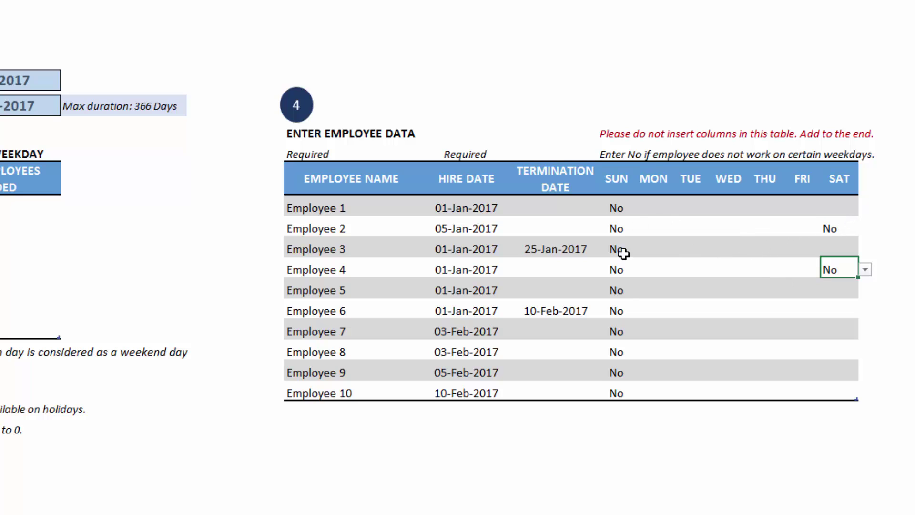
pyautogui.click(701, 228)
pyautogui.click(717, 229)
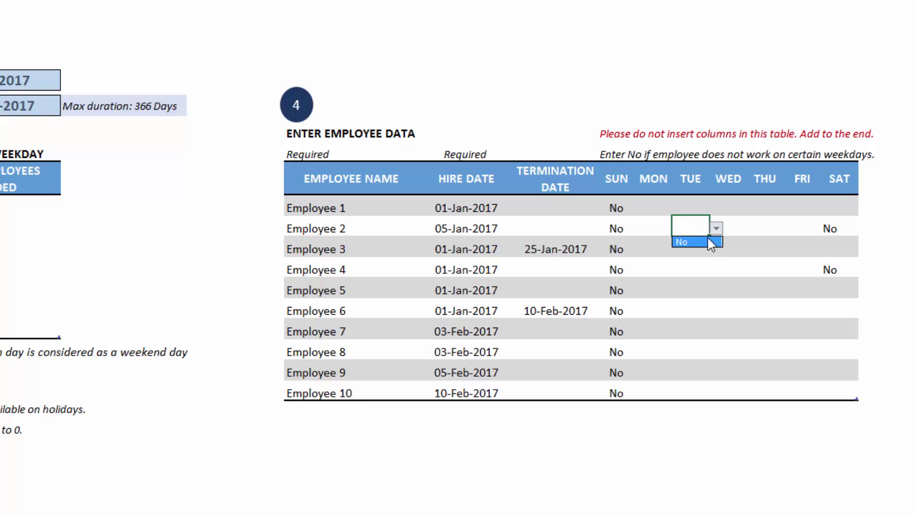
pyautogui.click(706, 240)
pyautogui.press('Delete')
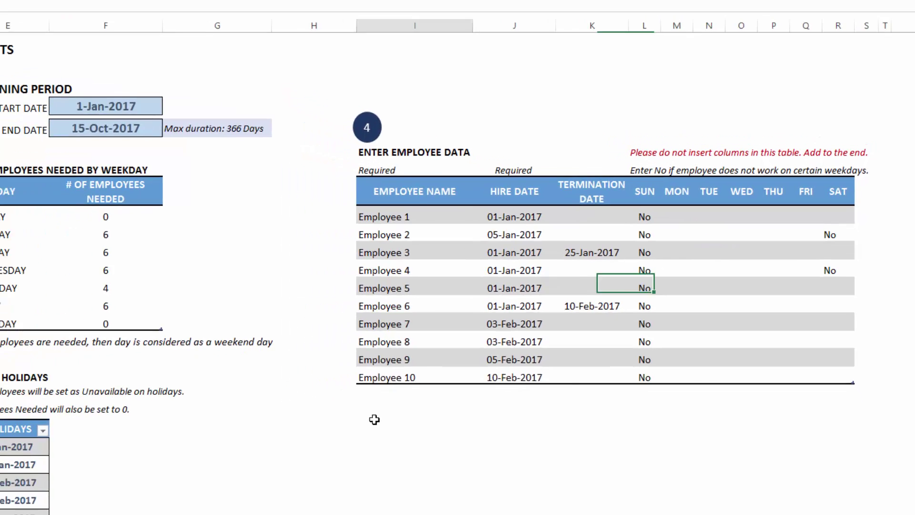
# Open the VACATIONS sheet and inspect Employee 1 and Employee 2 vacation start and end dates
pyautogui.click(374, 420)
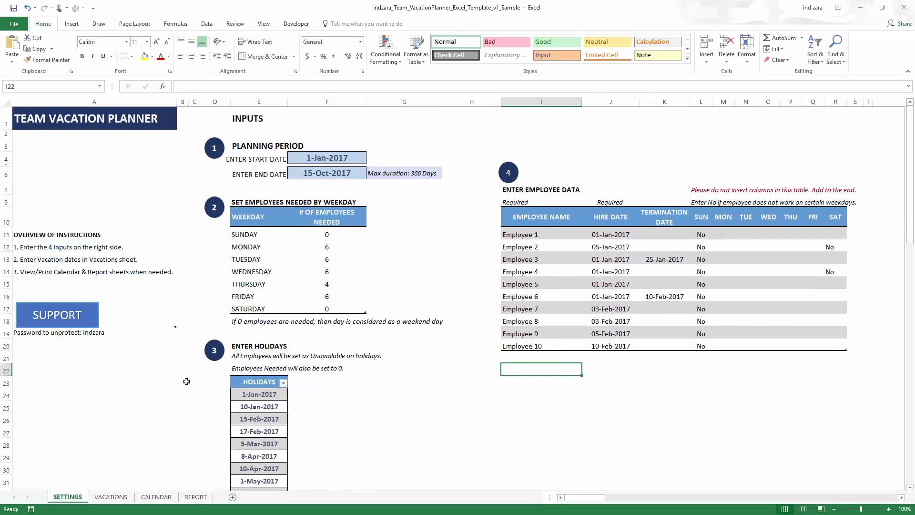
pyautogui.click(111, 497)
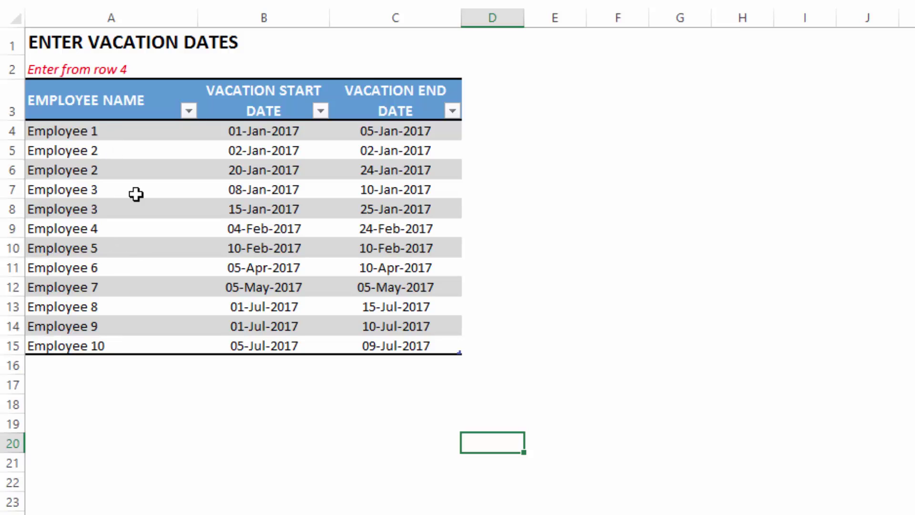
pyautogui.click(142, 134)
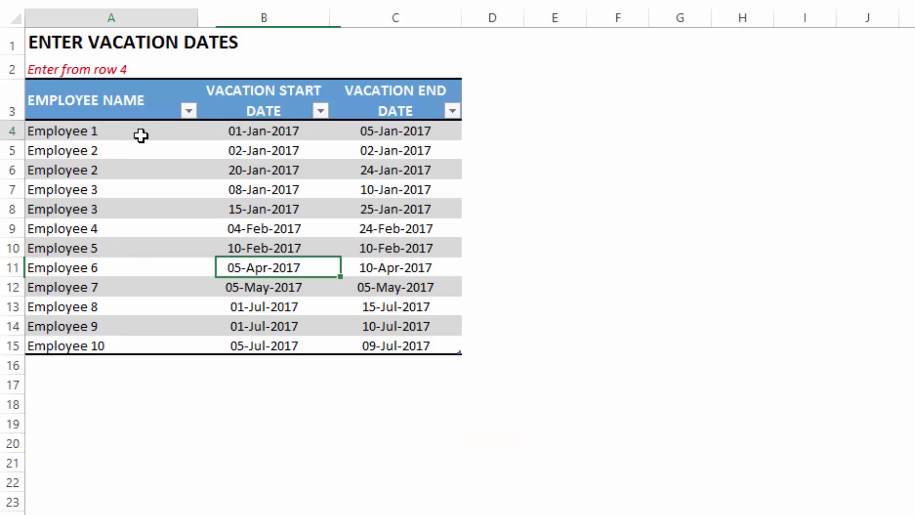
pyautogui.click(260, 130)
pyautogui.click(380, 135)
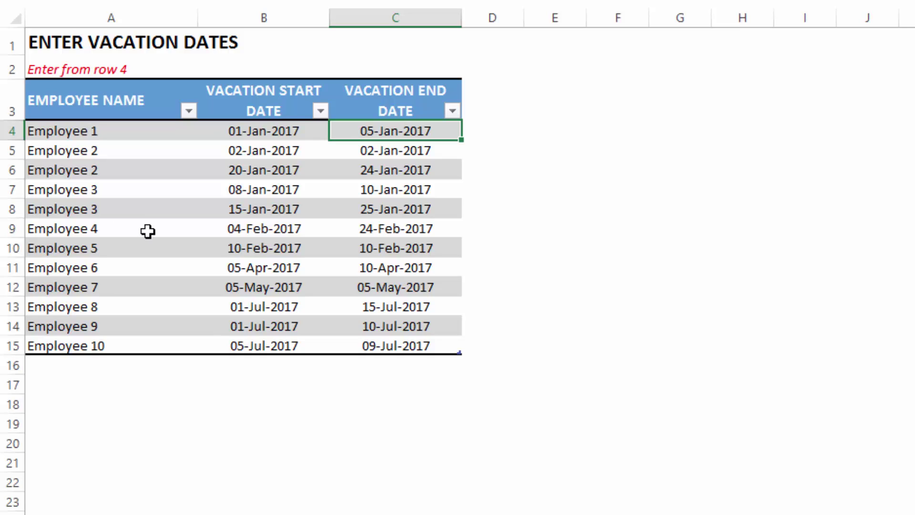
pyautogui.click(260, 153)
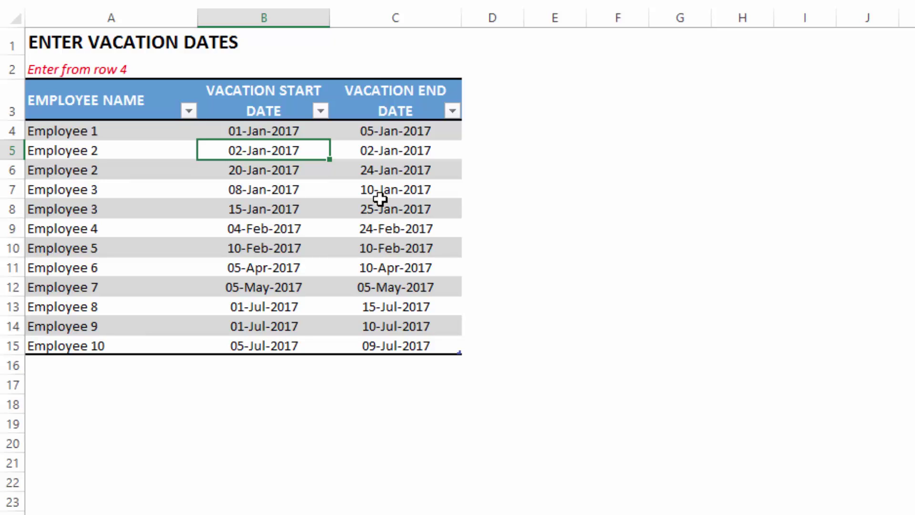
pyautogui.click(100, 173)
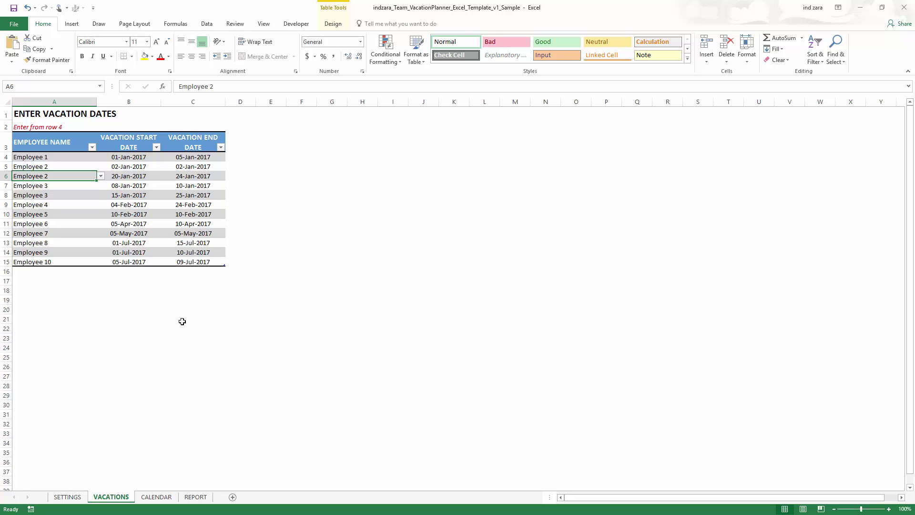
pyautogui.click(30, 271)
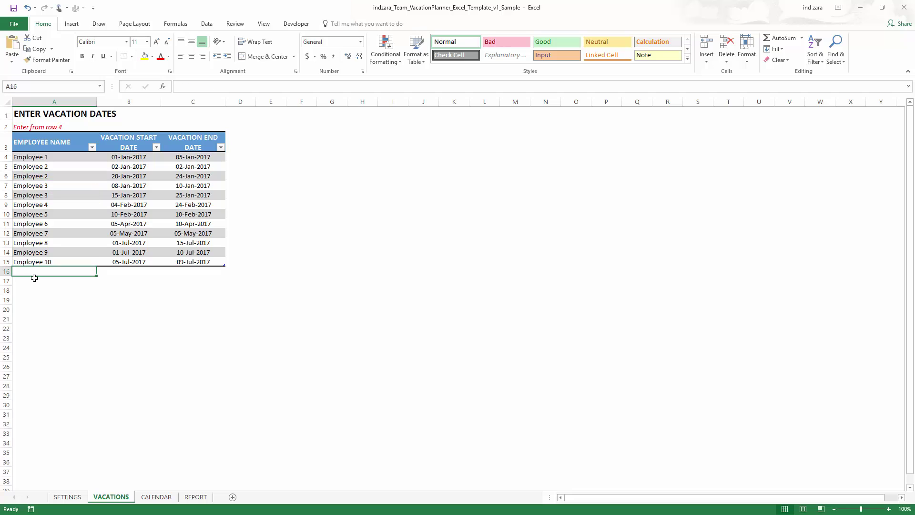
pyautogui.click(161, 497)
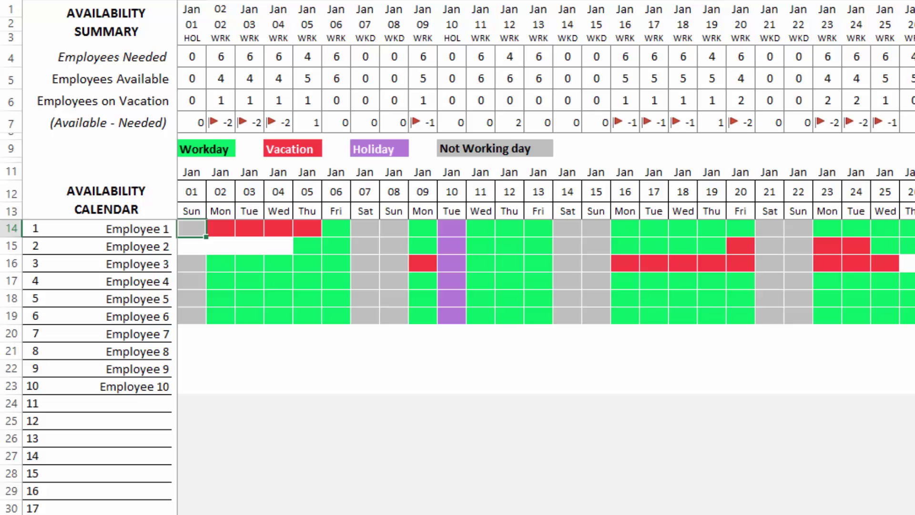
pyautogui.hscroll(20, 547, 258)
pyautogui.click(191, 76)
pyautogui.click(147, 98)
pyautogui.click(189, 104)
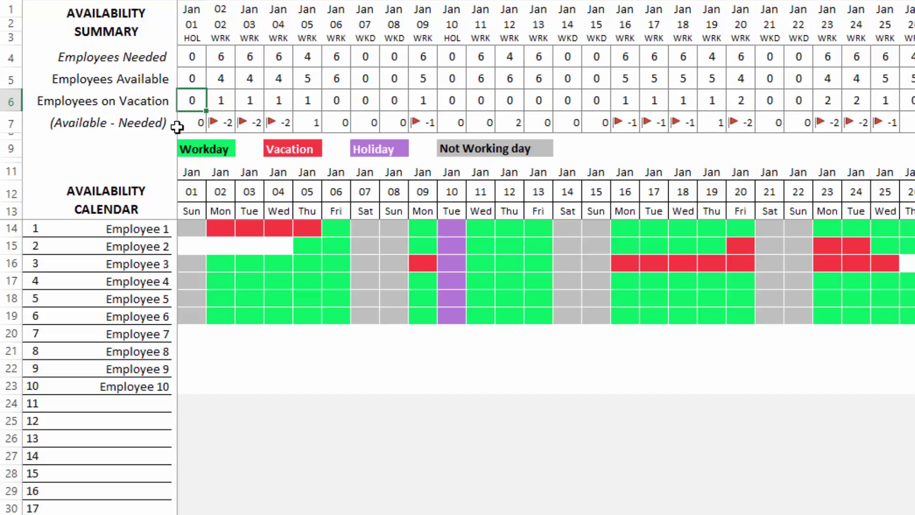
pyautogui.click(223, 126)
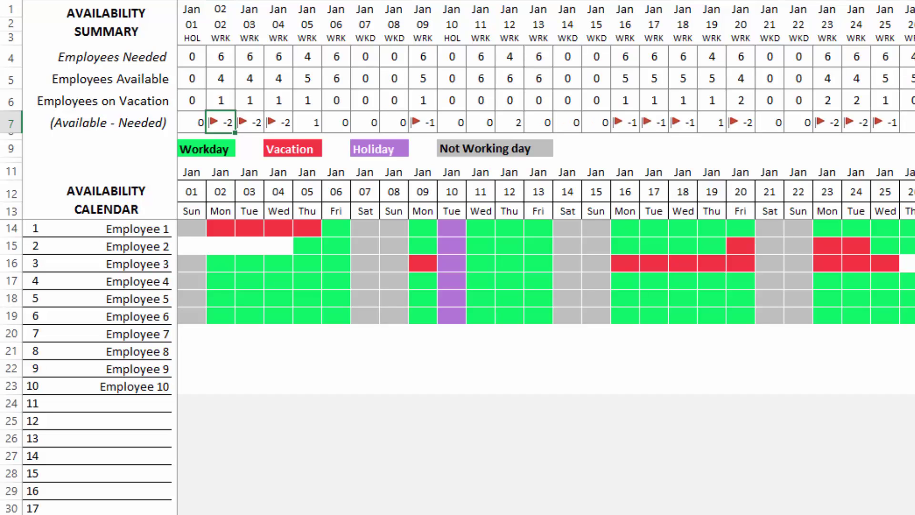
pyautogui.click(315, 123)
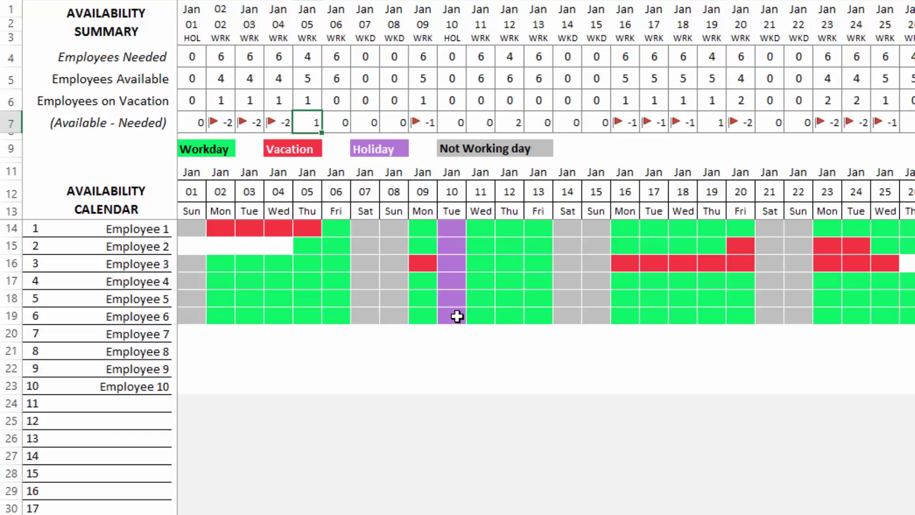
pyautogui.click(364, 229)
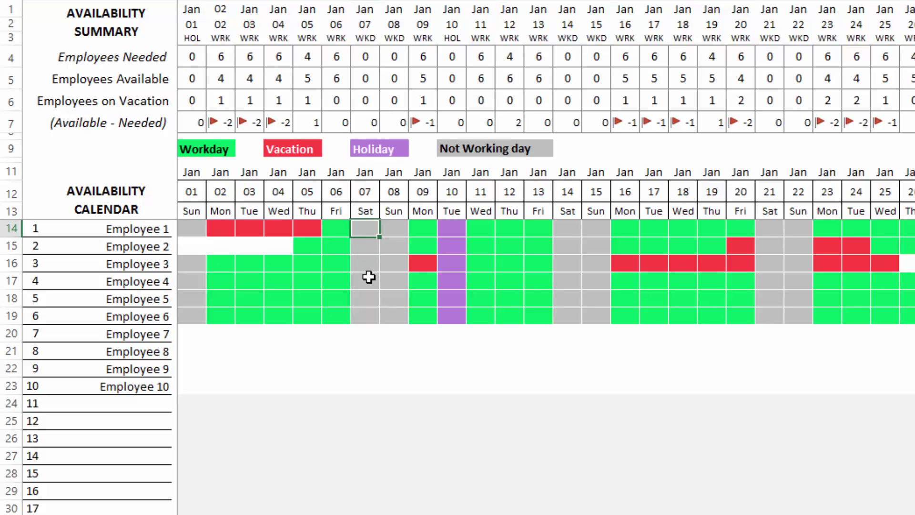
# Scroll the CALENDAR sheet, then open the REPORT sheet showing 17 understaffed days out of 196
pyautogui.scroll(-12, 369, 277)
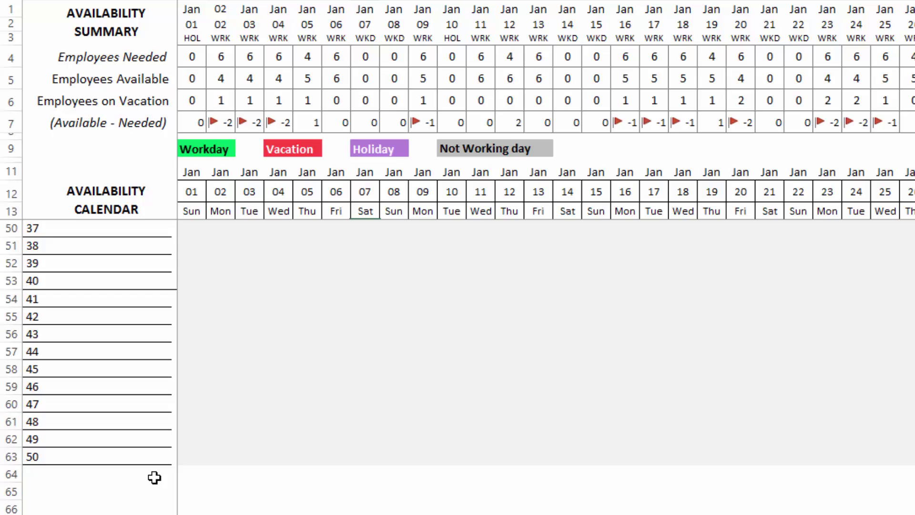
pyautogui.scroll(12, 154, 477)
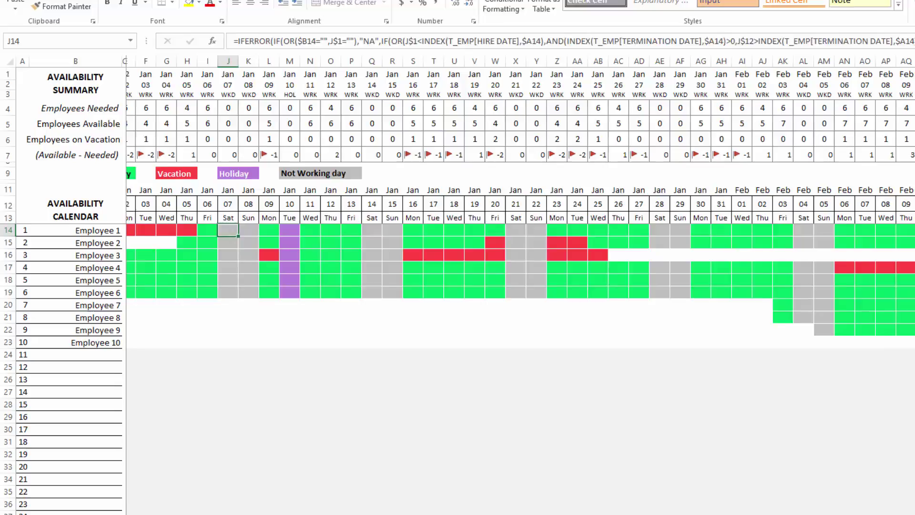
pyautogui.moveTo(587, 498)
pyautogui.mouseDown()
pyautogui.moveTo(880, 502)
pyautogui.moveTo(594, 500)
pyautogui.mouseUp()
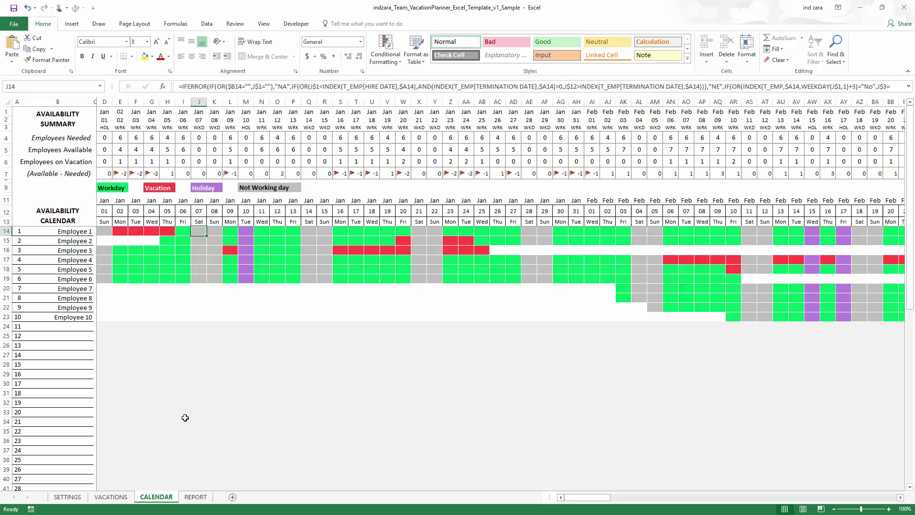
pyautogui.click(195, 497)
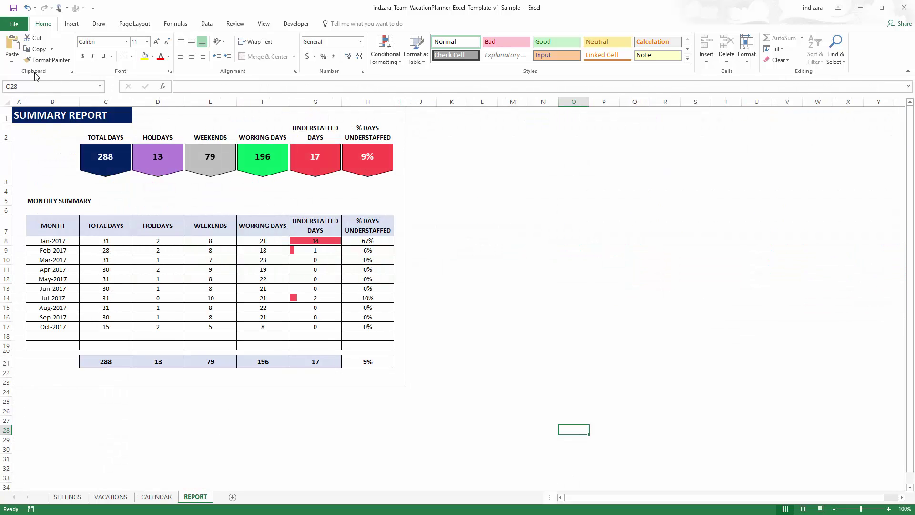
pyautogui.click(14, 24)
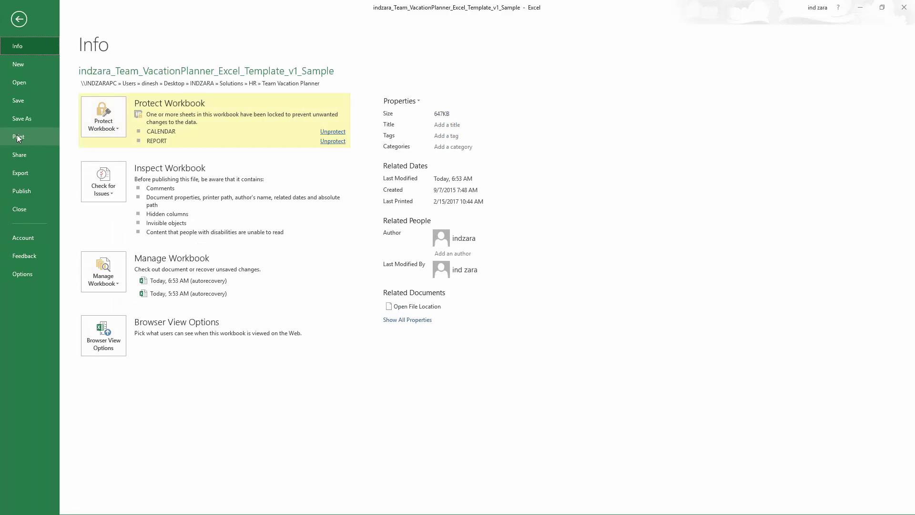
pyautogui.click(22, 172)
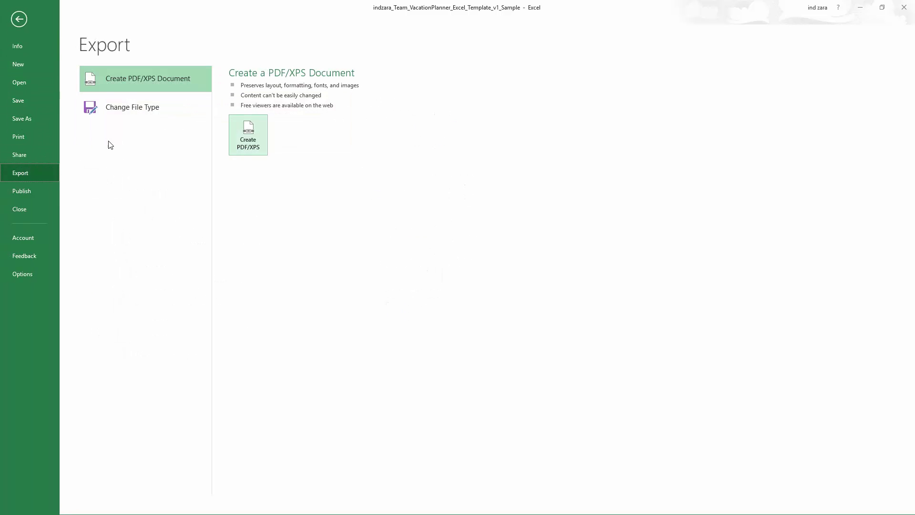
pyautogui.click(20, 20)
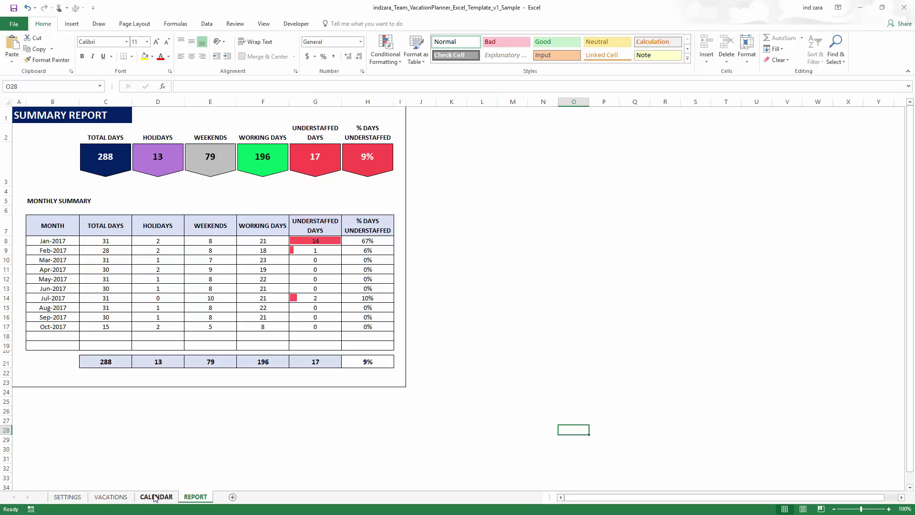
# Return to the CALENDAR sheet and scroll down to the last of its 50 employee rows
pyautogui.click(155, 497)
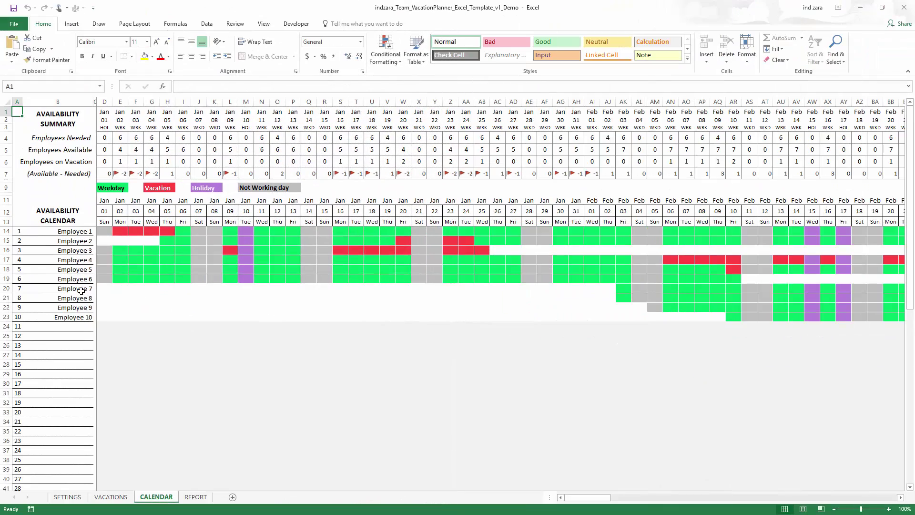
pyautogui.scroll(-2, 81, 291)
pyautogui.scroll(-8, 81, 291)
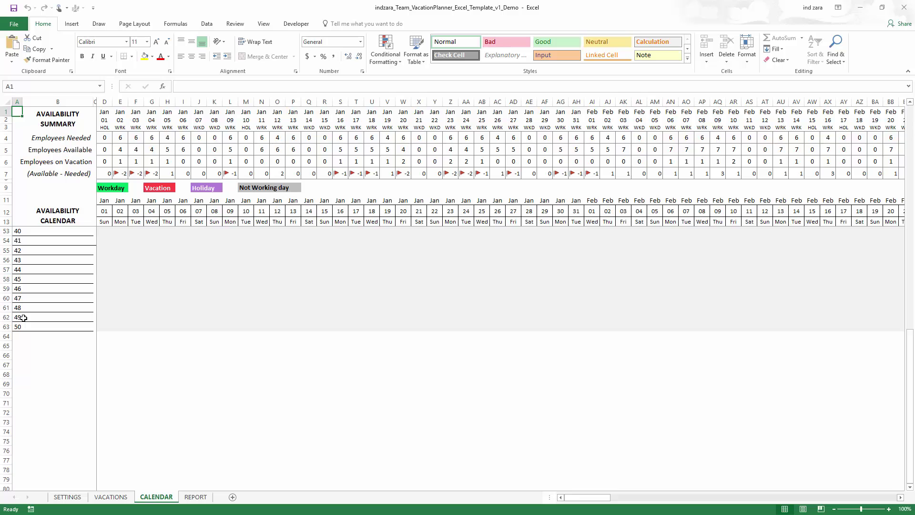
# Unprotect the CALENDAR sheet by submitting its password
pyautogui.click(235, 24)
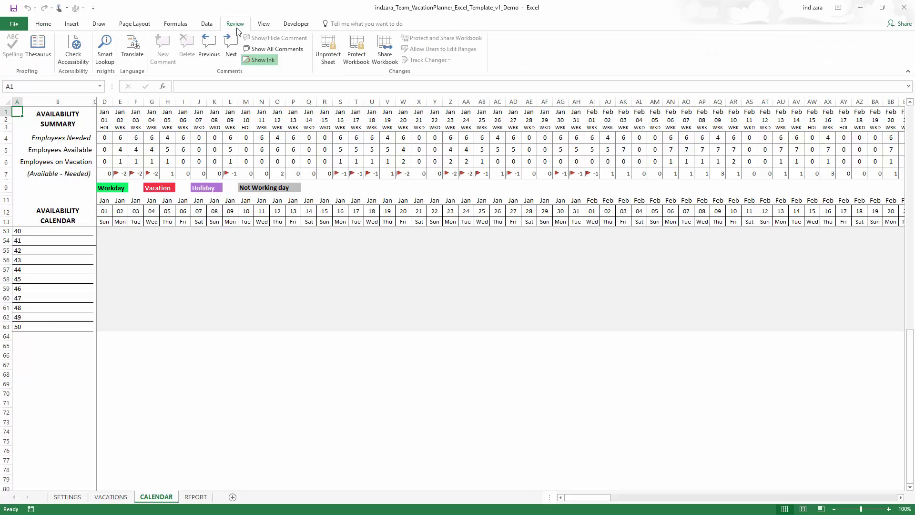
pyautogui.click(324, 56)
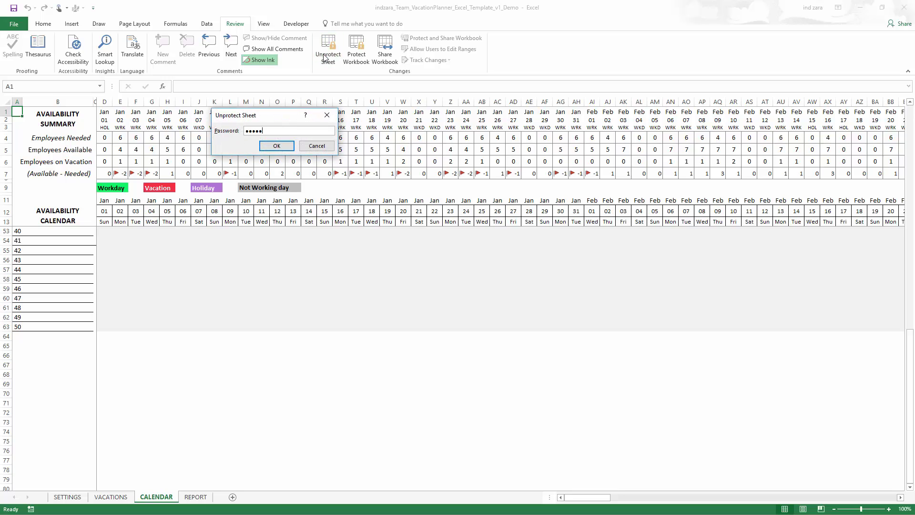
pyautogui.press('Return')
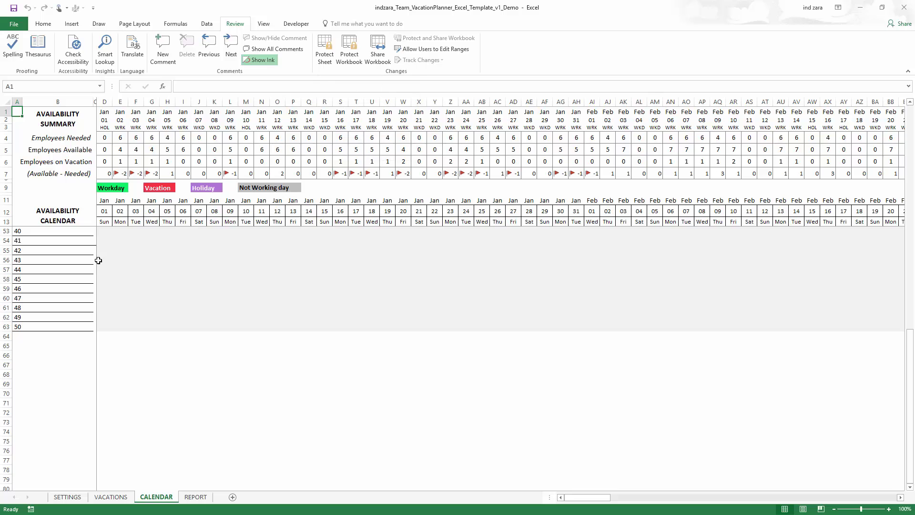
# Copy employee rows 46–50 and insert them at row 59, extending the slots to 55
pyautogui.moveTo(6, 326); pyautogui.dragTo(6, 288)
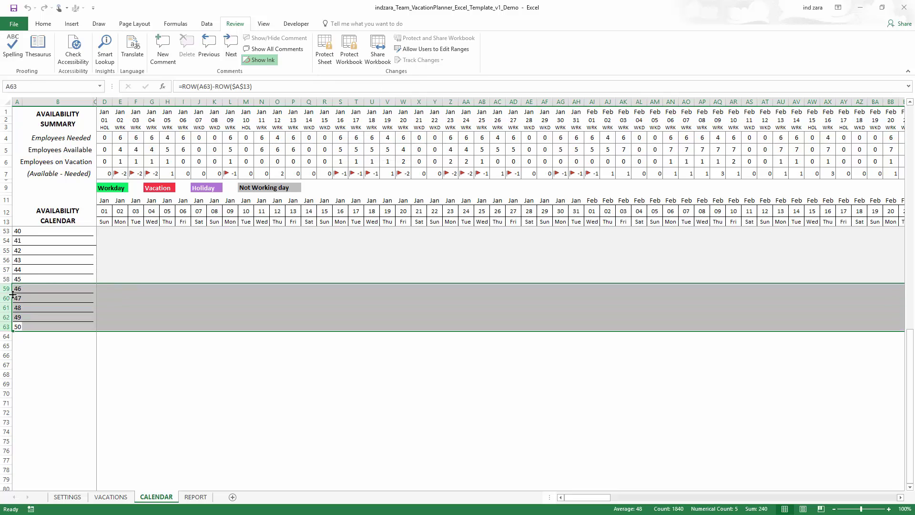
pyautogui.rightClick(6, 315)
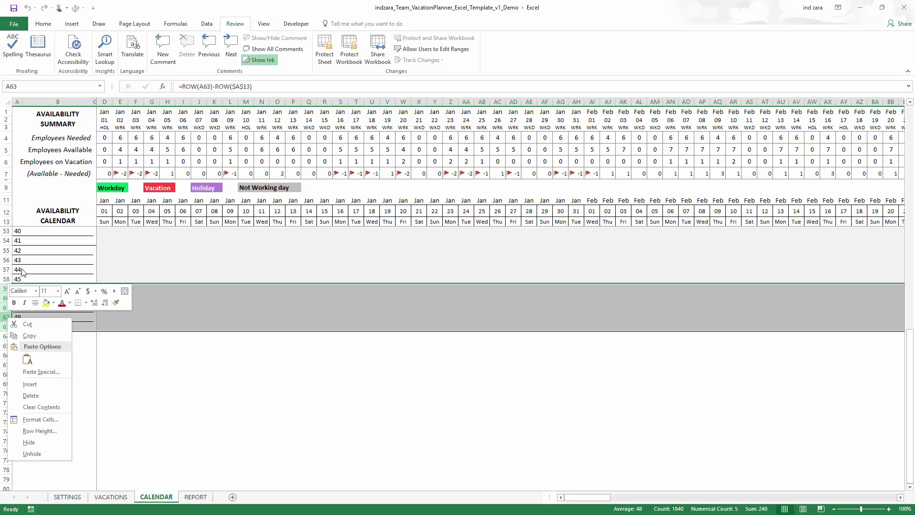
pyautogui.click(23, 330)
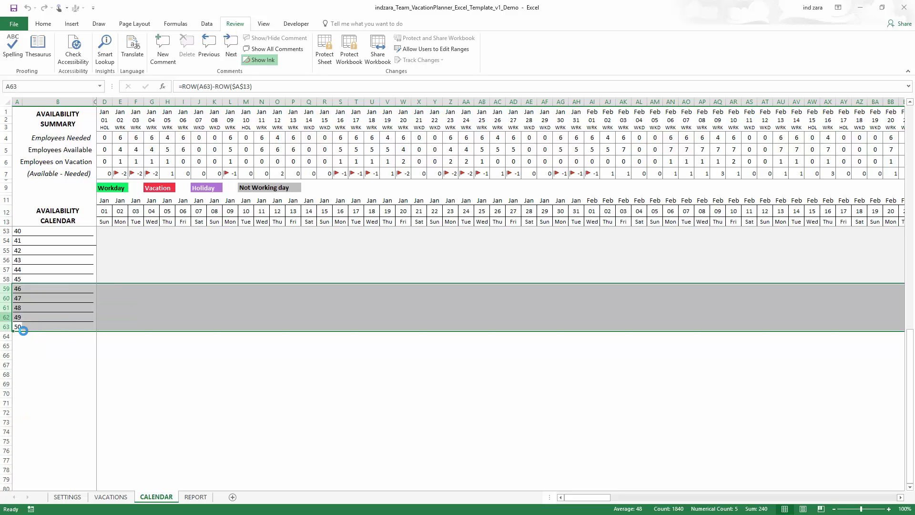
pyautogui.click(6, 288)
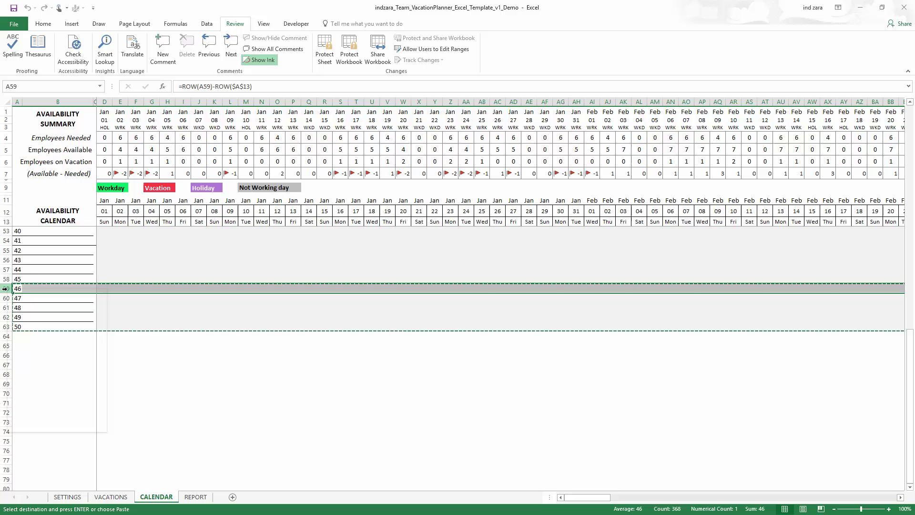
pyautogui.rightClick(5, 288)
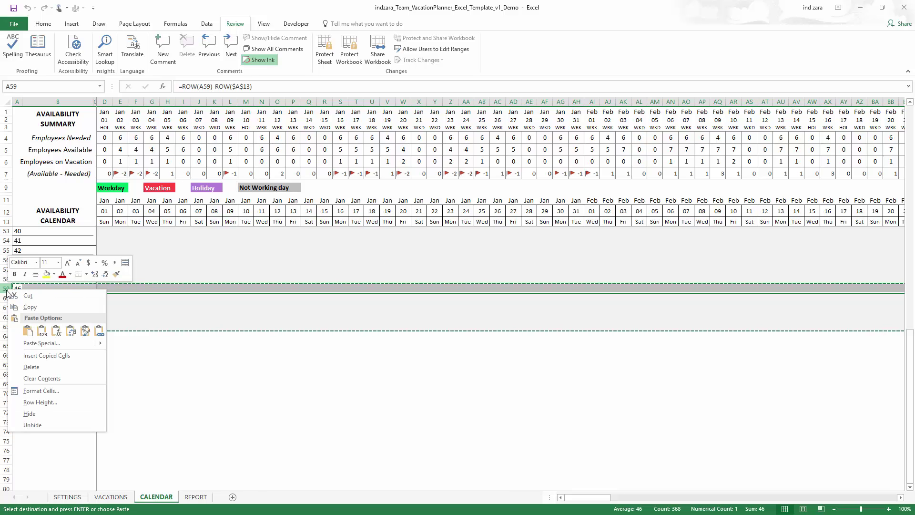
pyautogui.click(29, 355)
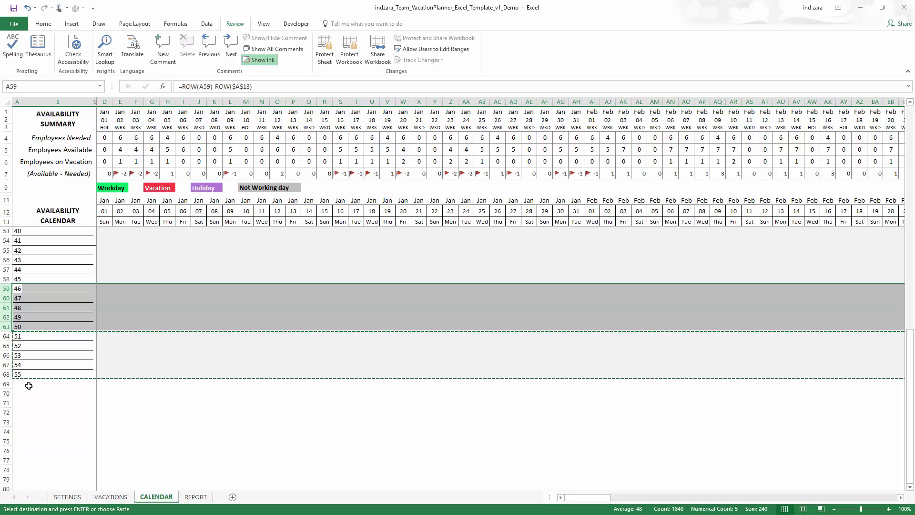
# Re-protect the CALENDAR sheet, entering and confirming a password
pyautogui.click(324, 57)
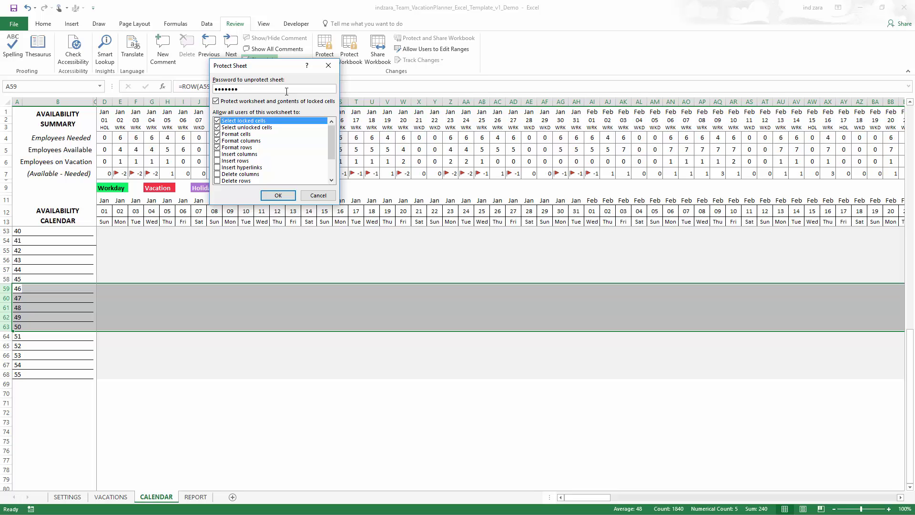
pyautogui.press('Return')
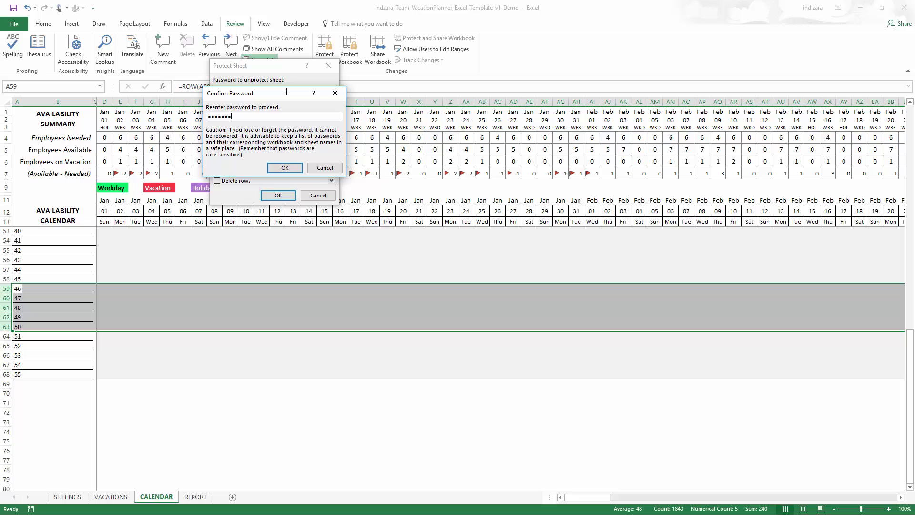
pyautogui.press('Return')
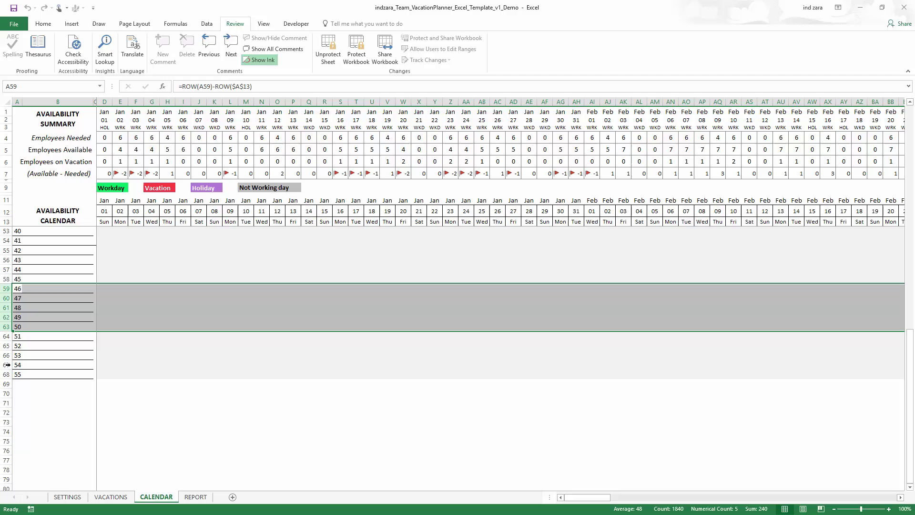
pyautogui.moveTo(6, 326); pyautogui.dragTo(6, 243)
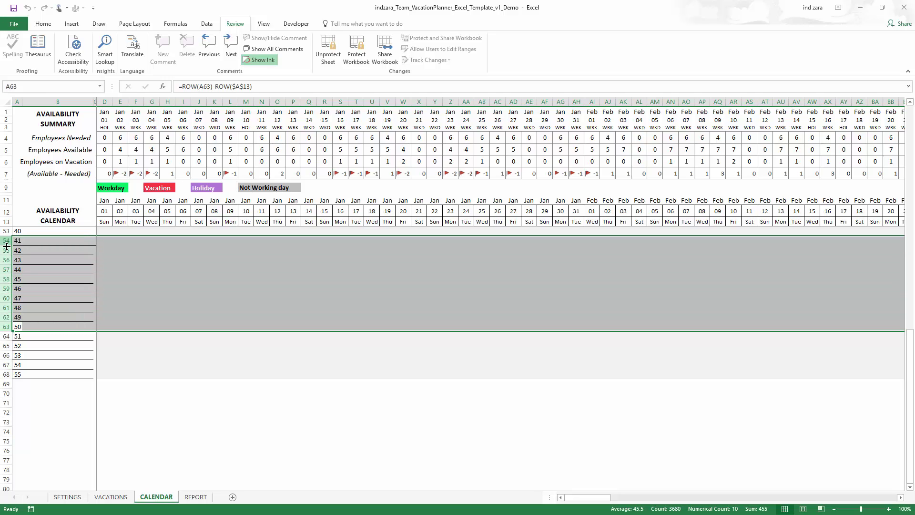
pyautogui.click(6, 241)
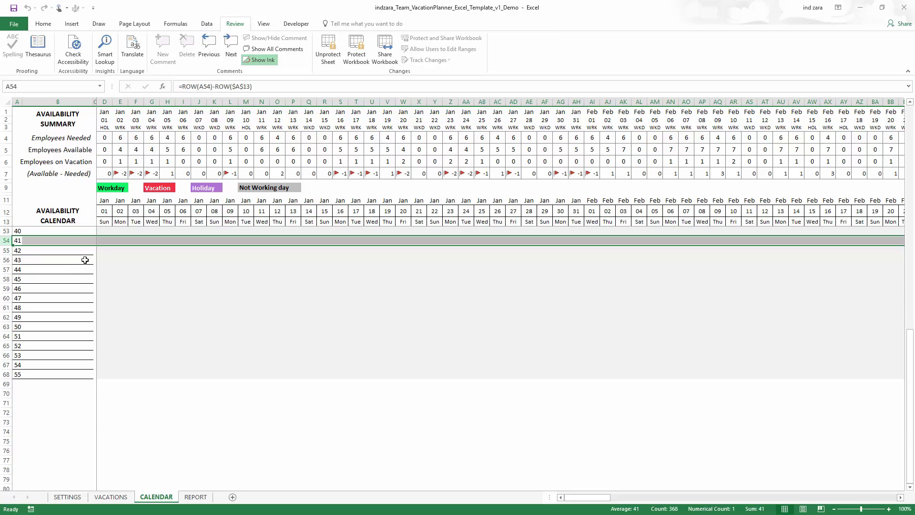
pyautogui.scroll(2, 85, 260)
pyautogui.click(102, 177)
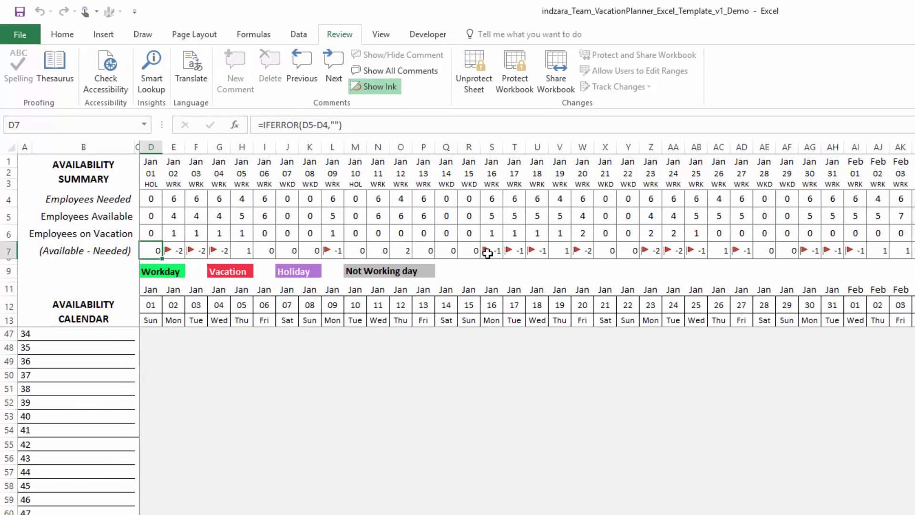
pyautogui.scroll(2, 499, 275)
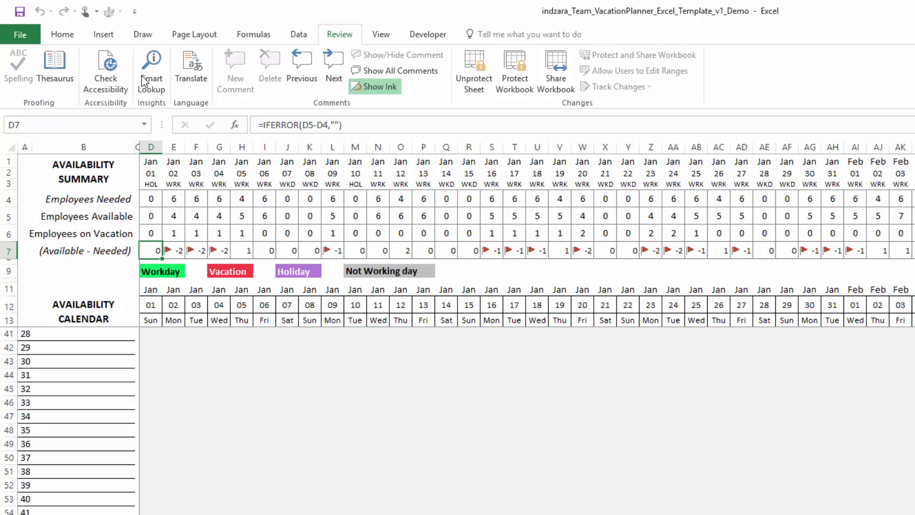
# Edit row 7's Icon Set rule so values of 1 or more show a yellow flag
pyautogui.click(64, 34)
pyautogui.click(558, 78)
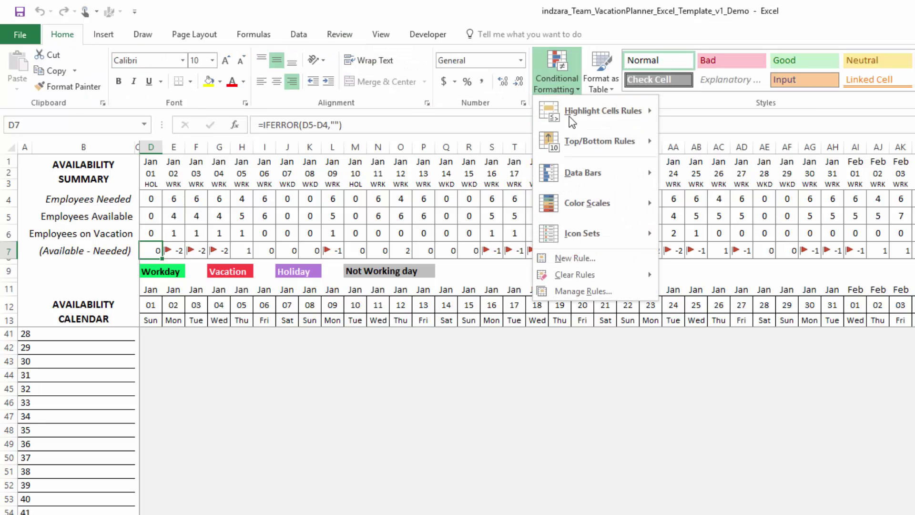
pyautogui.click(583, 291)
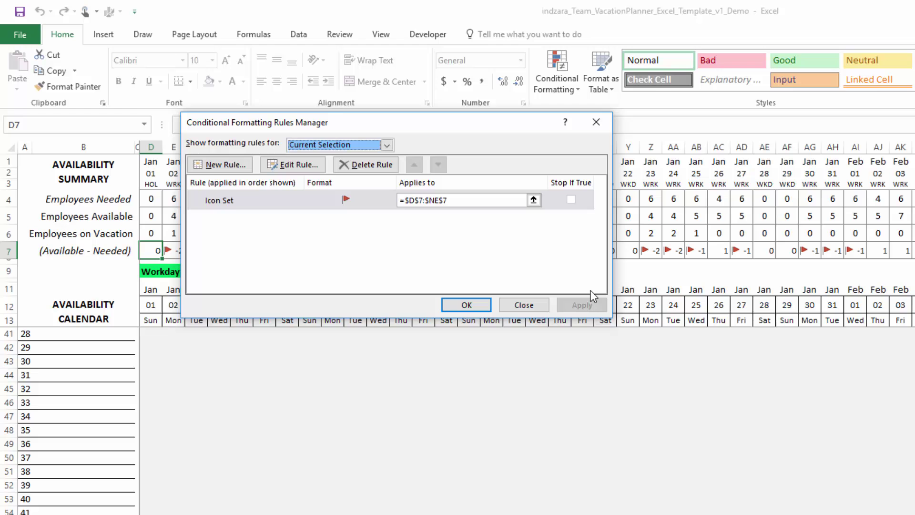
pyautogui.click(286, 202)
pyautogui.click(293, 165)
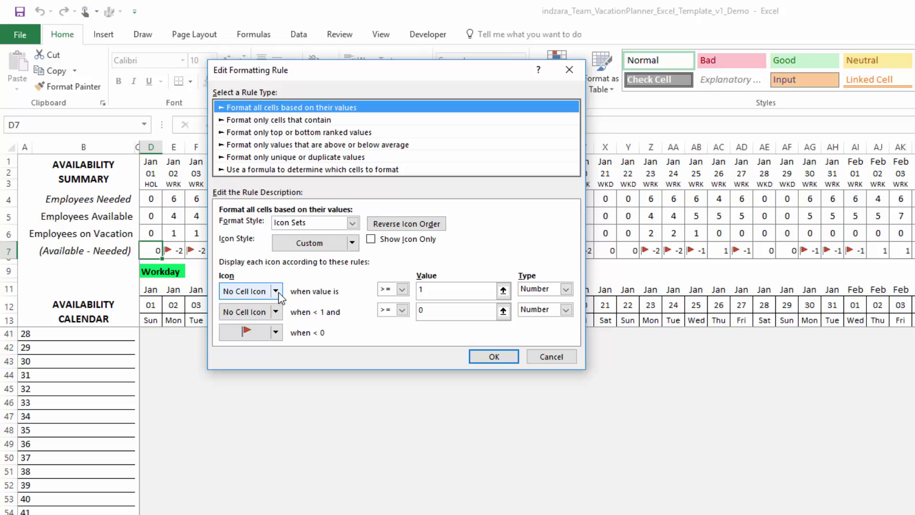
pyautogui.click(278, 292)
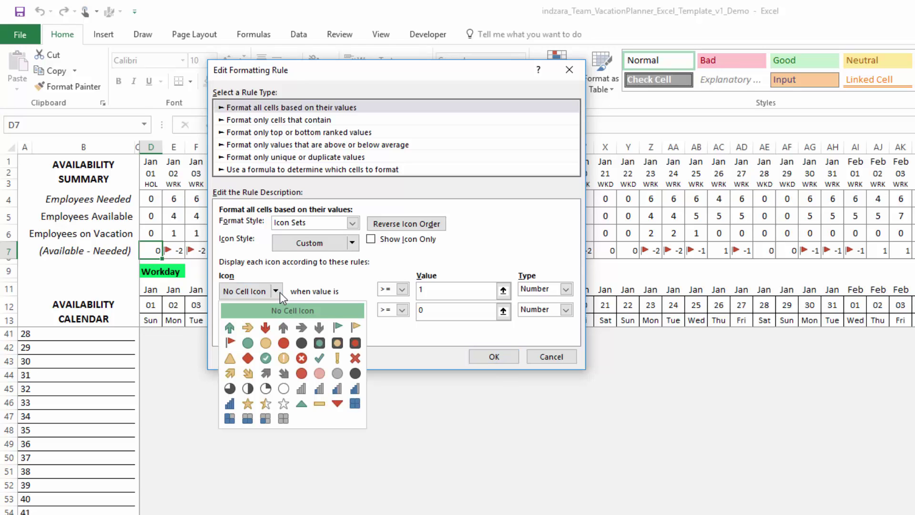
pyautogui.click(353, 329)
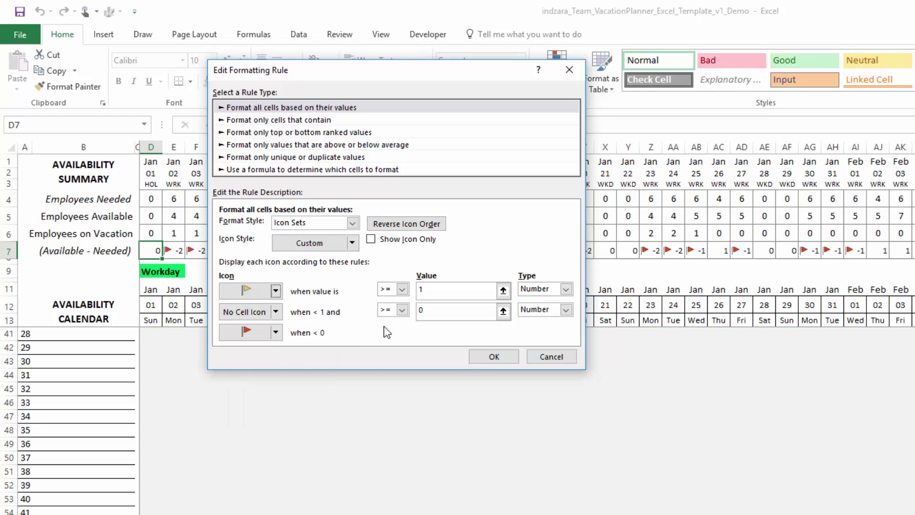
pyautogui.click(492, 357)
pyautogui.click(572, 305)
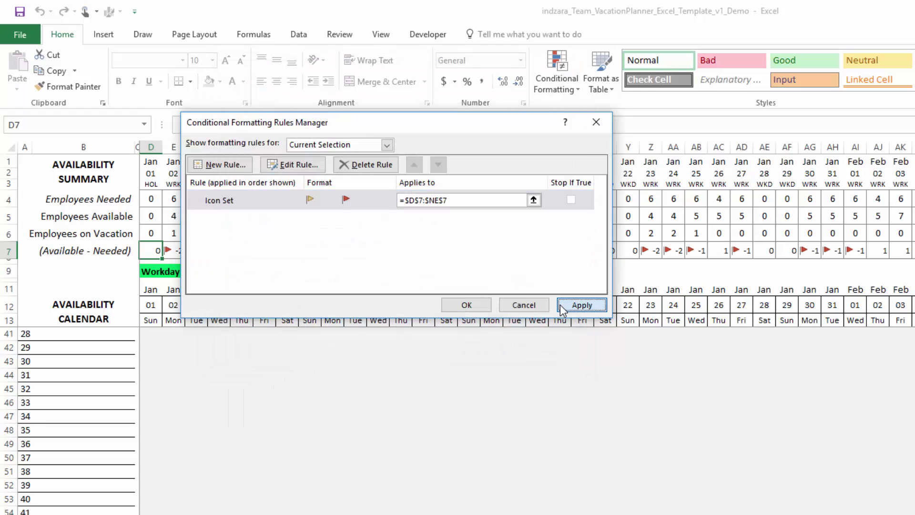
pyautogui.click(467, 306)
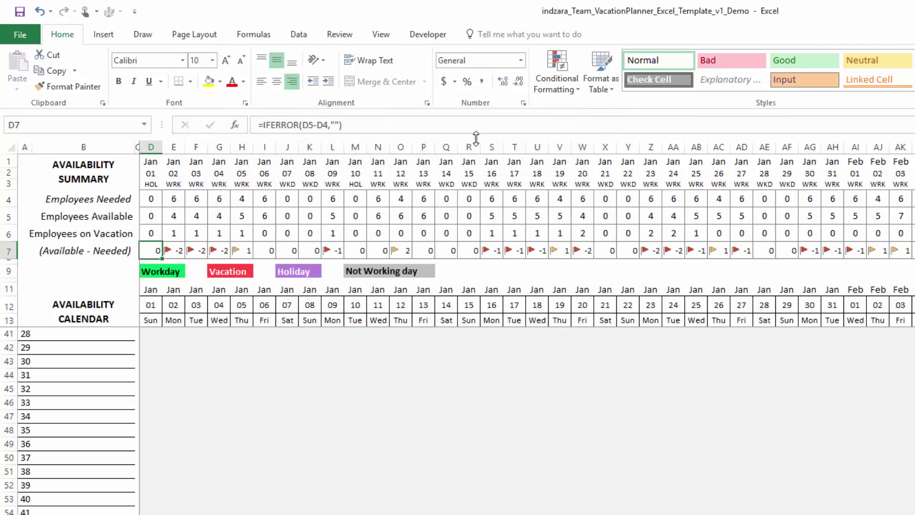
# Reopen the Icon Set rule to check the negative-value icon, then cancel without changes
pyautogui.click(559, 90)
pyautogui.click(580, 293)
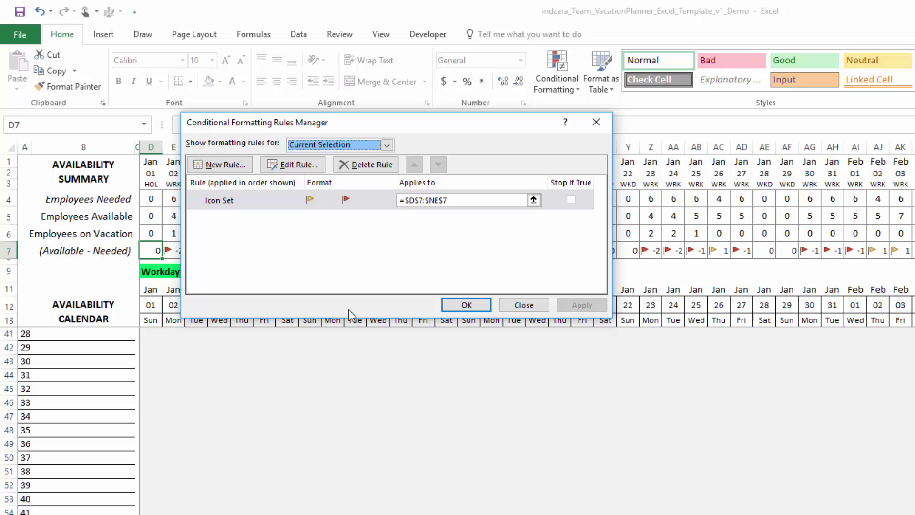
pyautogui.click(329, 207)
pyautogui.click(286, 164)
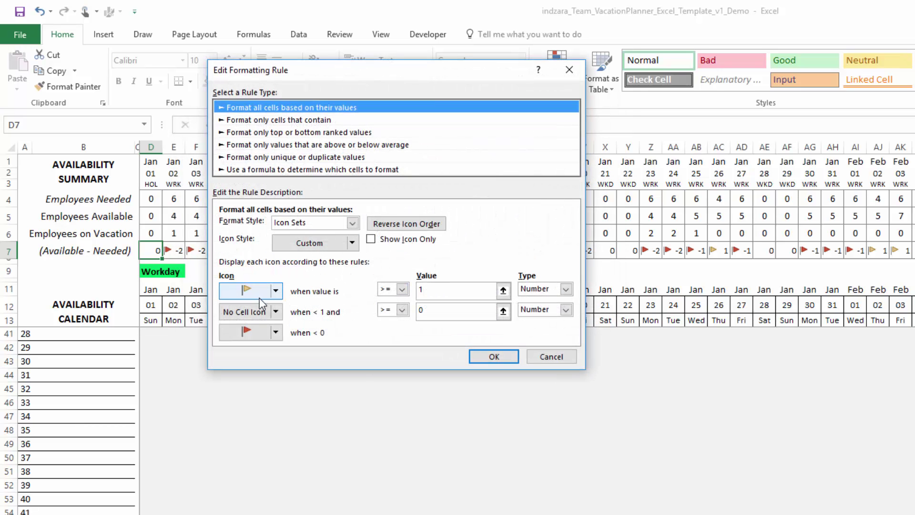
pyautogui.click(275, 332)
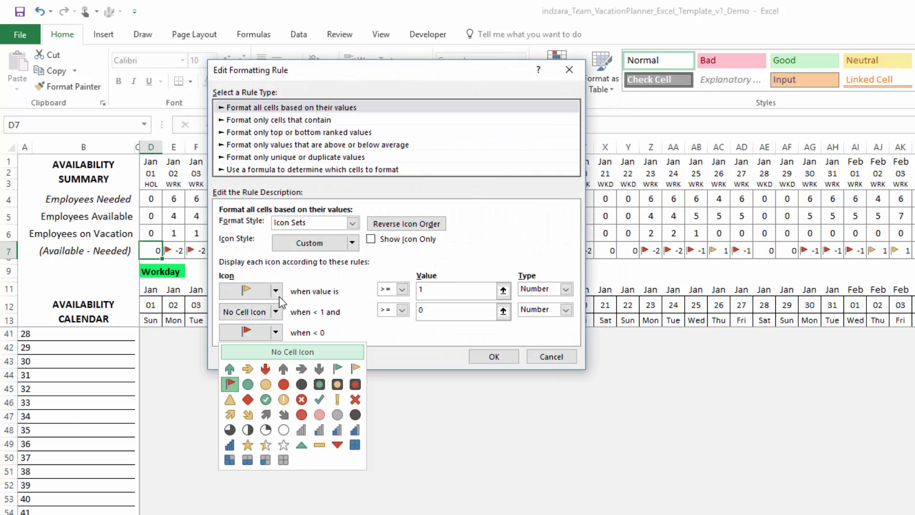
pyautogui.click(552, 358)
pyautogui.click(552, 357)
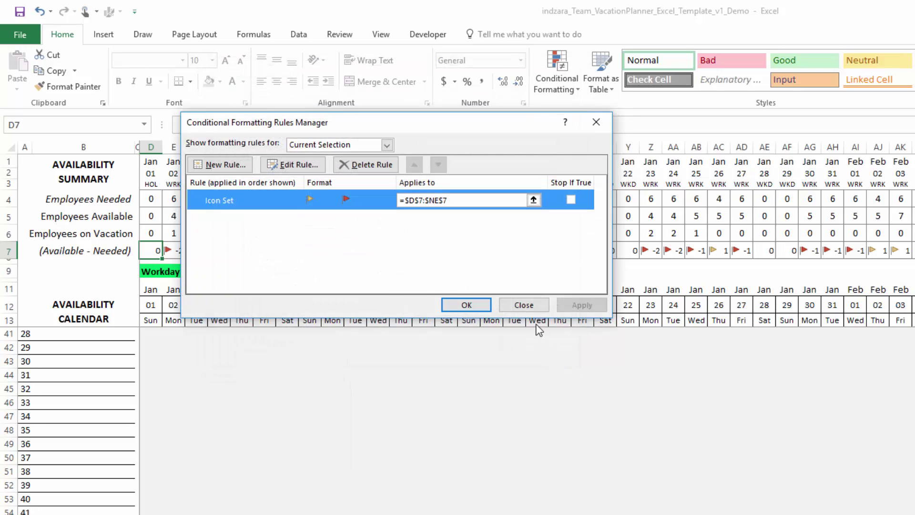
pyautogui.click(522, 306)
# Select D14 and give the Cell Value = "V" vacation rule a blue fill
pyautogui.scroll(9, 179, 346)
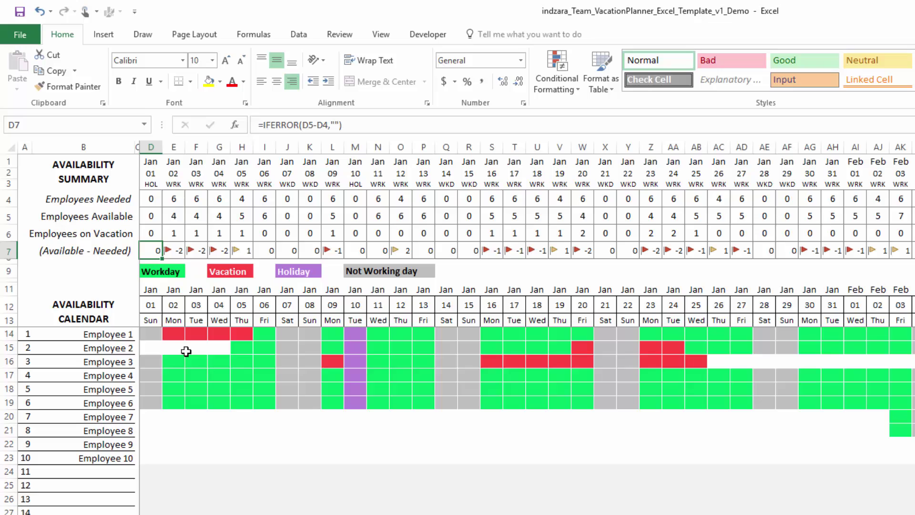
pyautogui.click(155, 334)
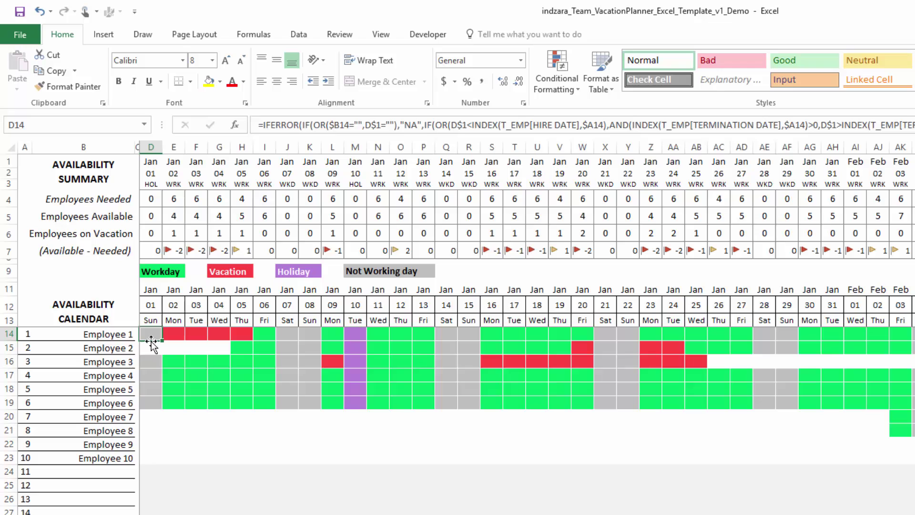
pyautogui.click(557, 77)
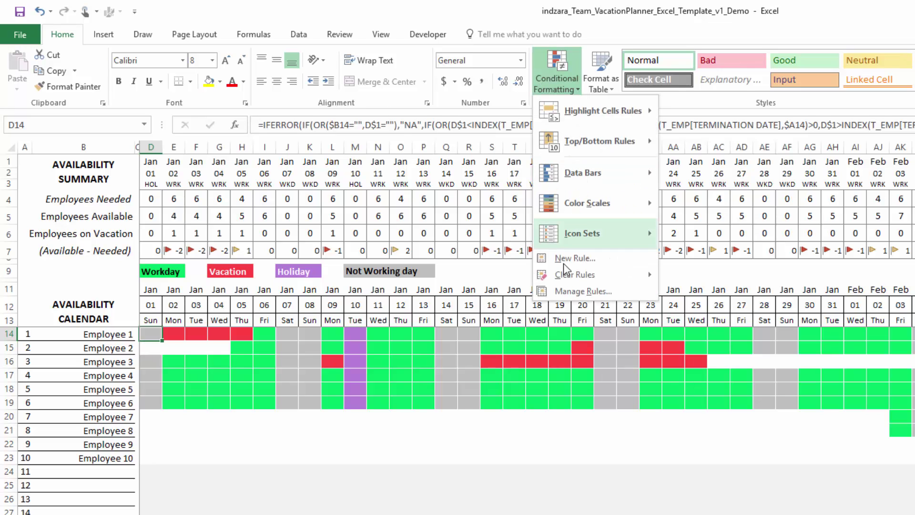
pyautogui.click(570, 298)
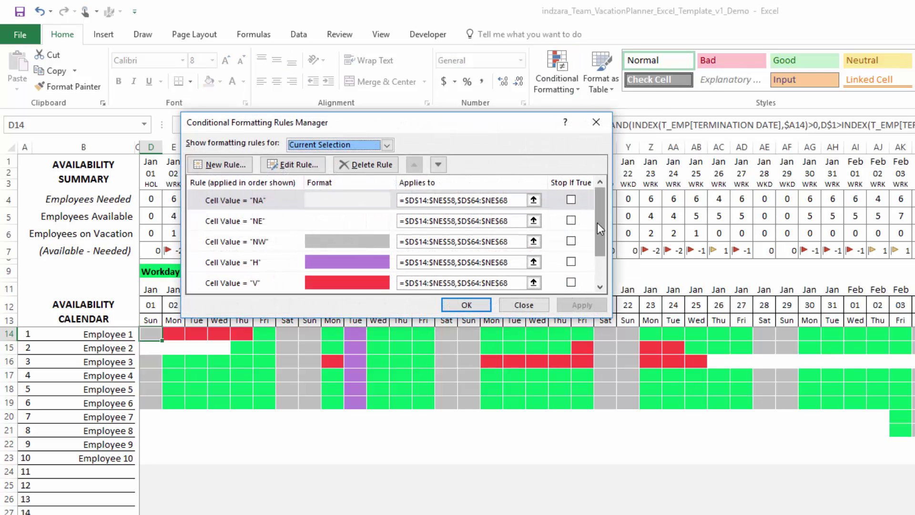
pyautogui.moveTo(597, 222); pyautogui.dragTo(599, 262)
pyautogui.click(262, 245)
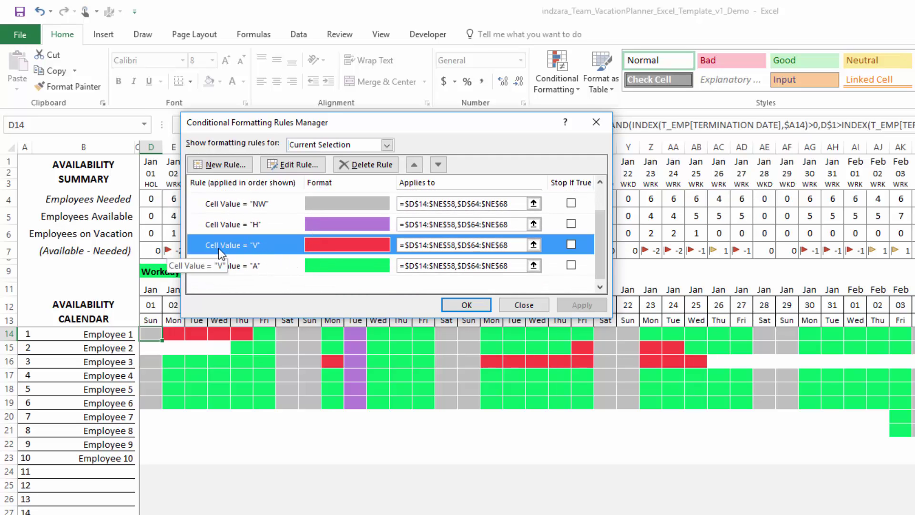
pyautogui.click(304, 168)
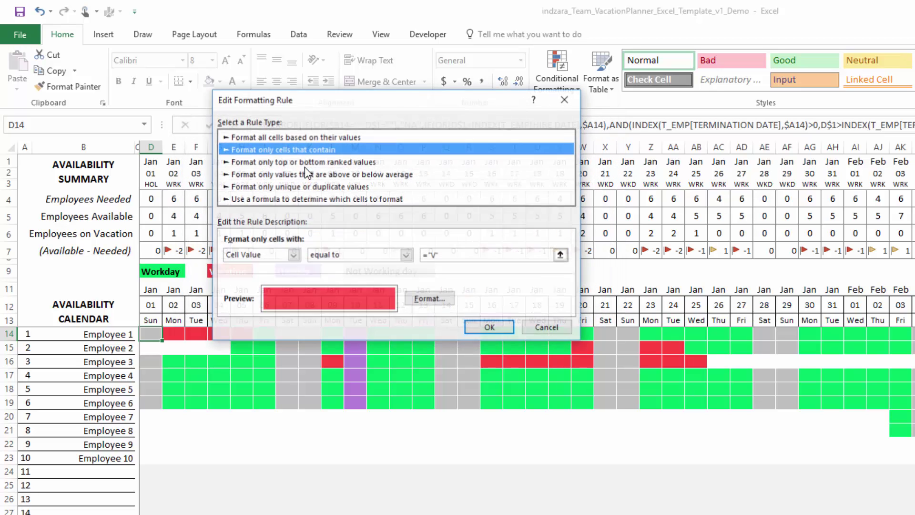
pyautogui.click(408, 298)
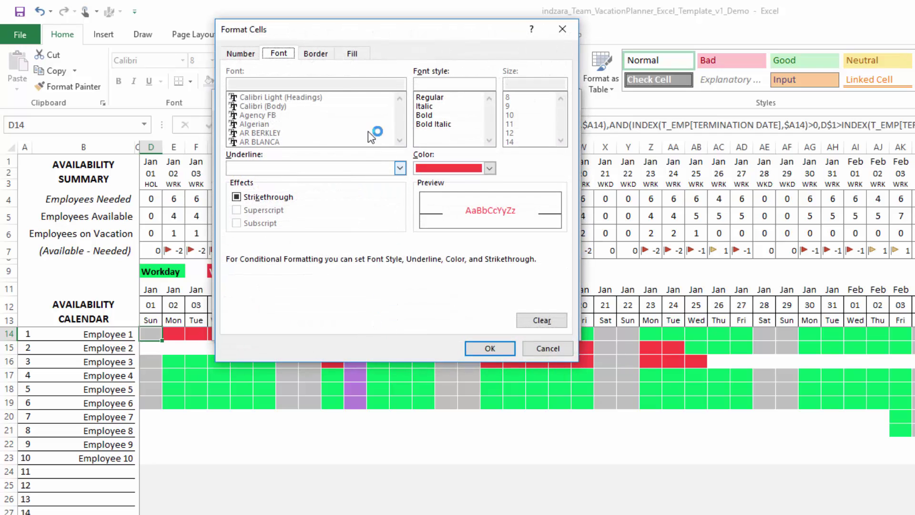
pyautogui.click(353, 54)
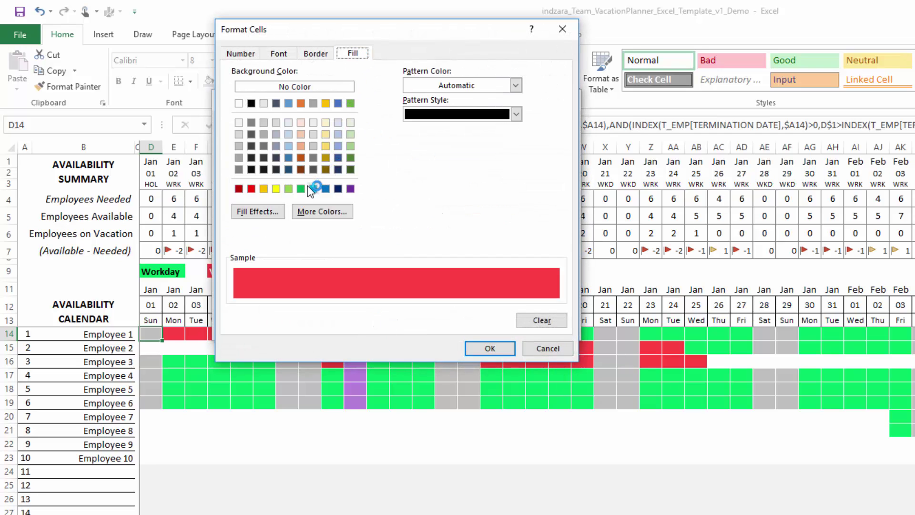
pyautogui.click(326, 189)
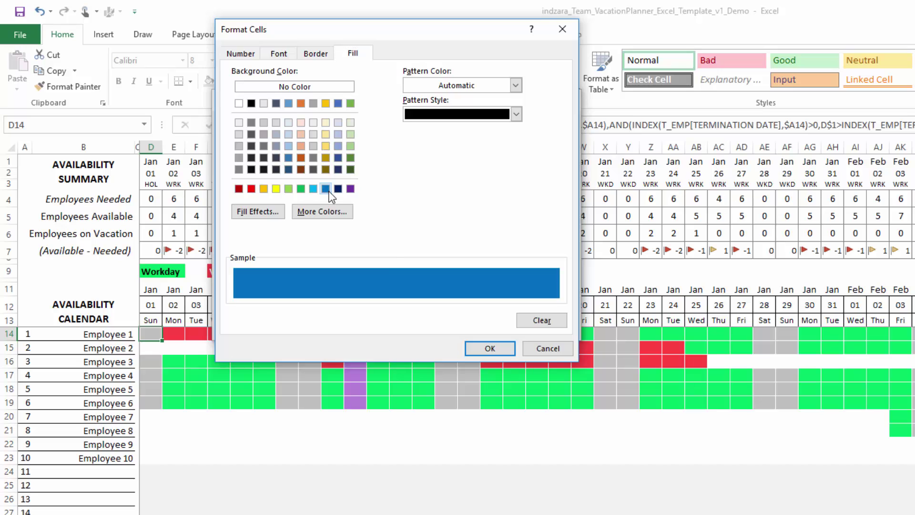
pyautogui.click(491, 349)
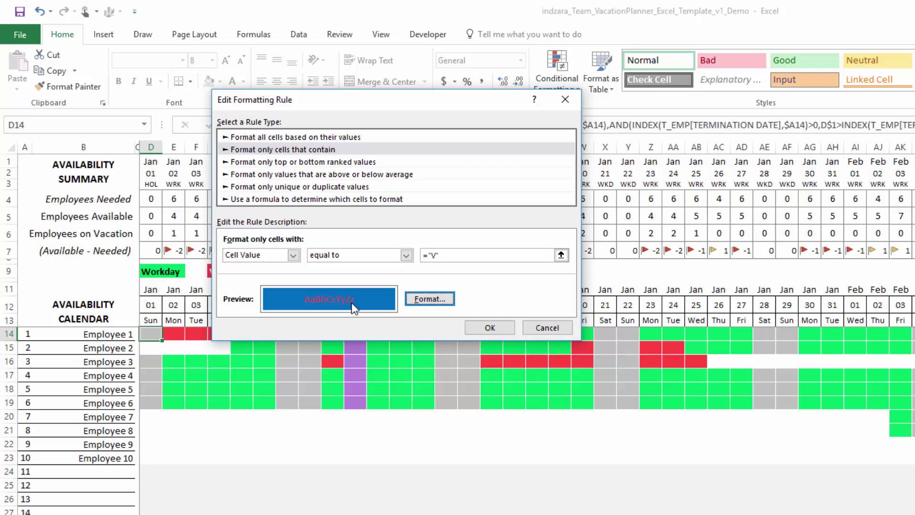
# Make the vacation rule's font colour blue as well and apply it to the calendar
pyautogui.click(416, 303)
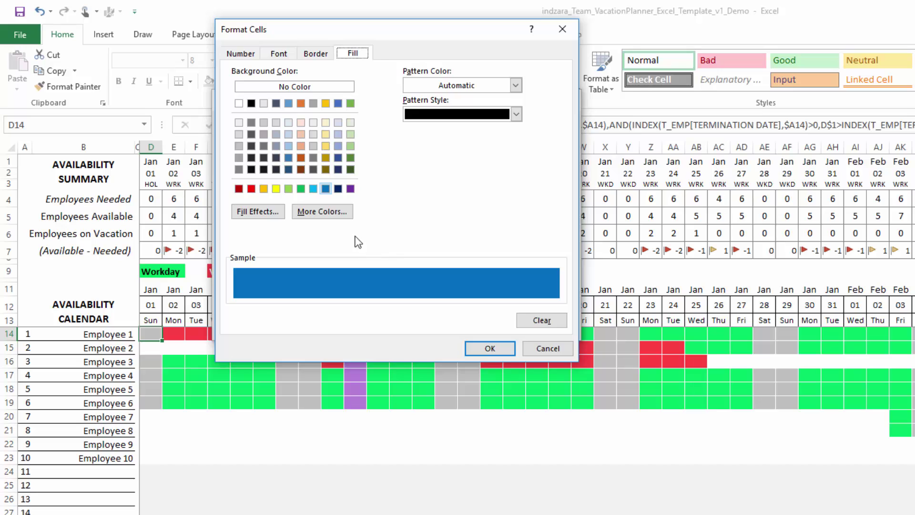
pyautogui.click(286, 54)
pyautogui.click(425, 168)
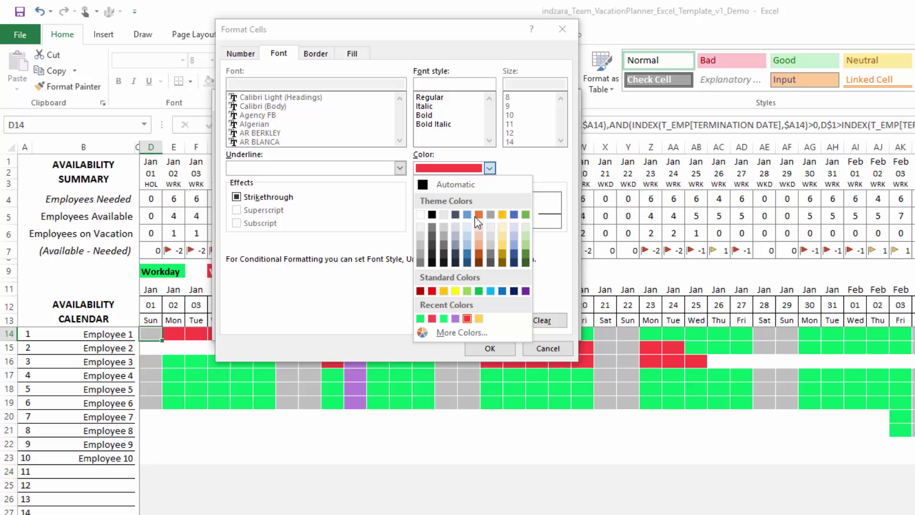
pyautogui.click(503, 291)
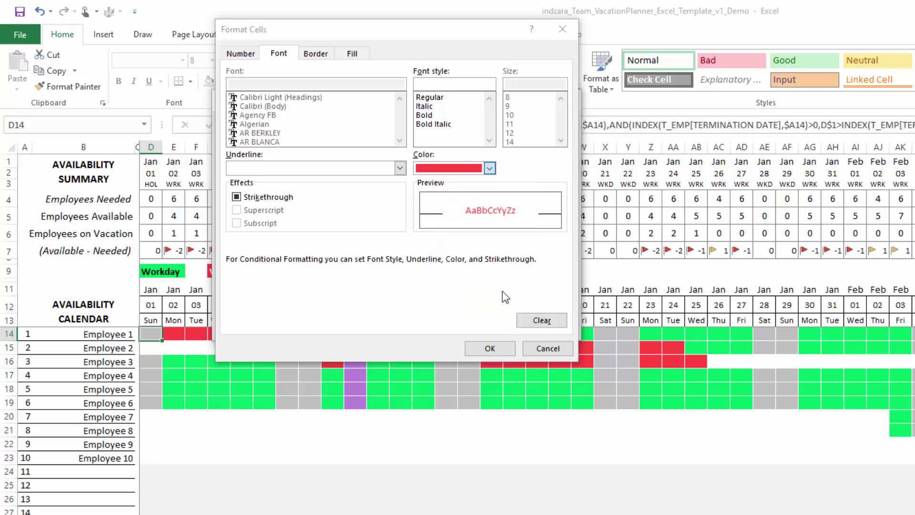
pyautogui.click(494, 348)
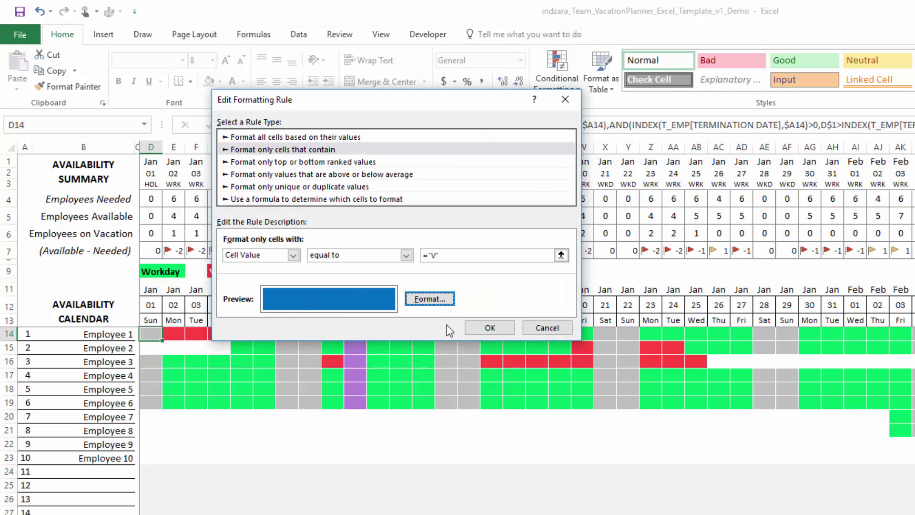
pyautogui.click(511, 331)
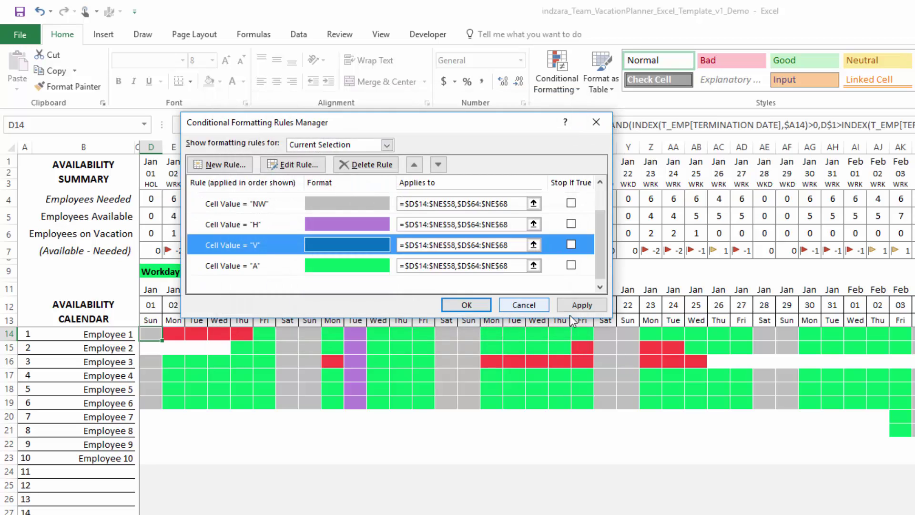
pyautogui.click(582, 305)
pyautogui.click(481, 309)
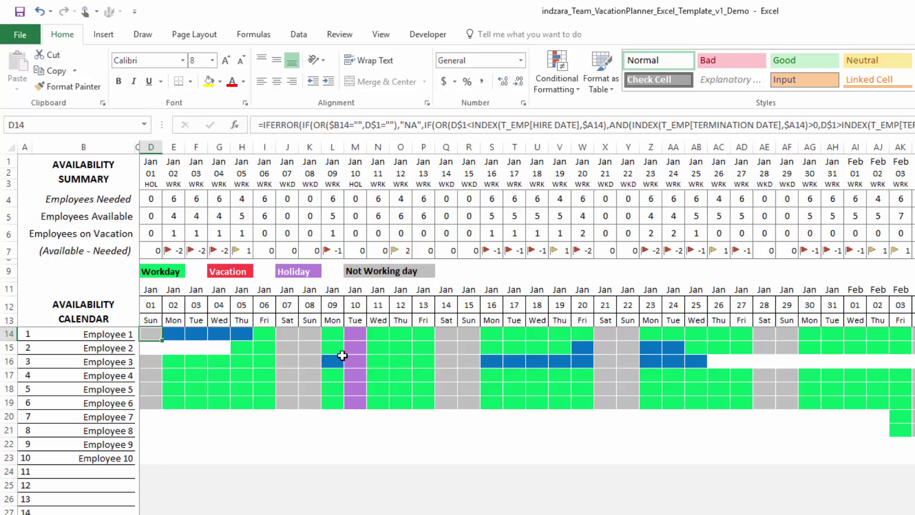
# Fill the Vacation legend cell G9 with the dark blue standard colour
pyautogui.click(229, 272)
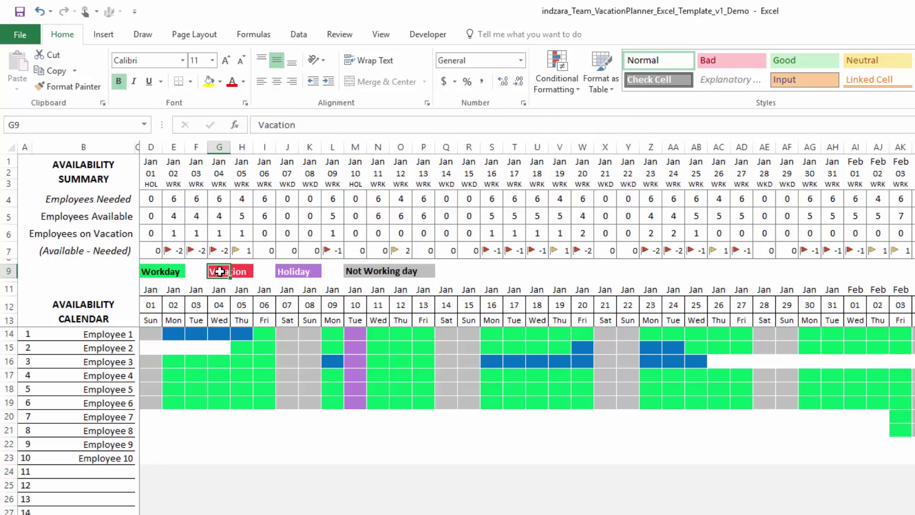
pyautogui.click(219, 81)
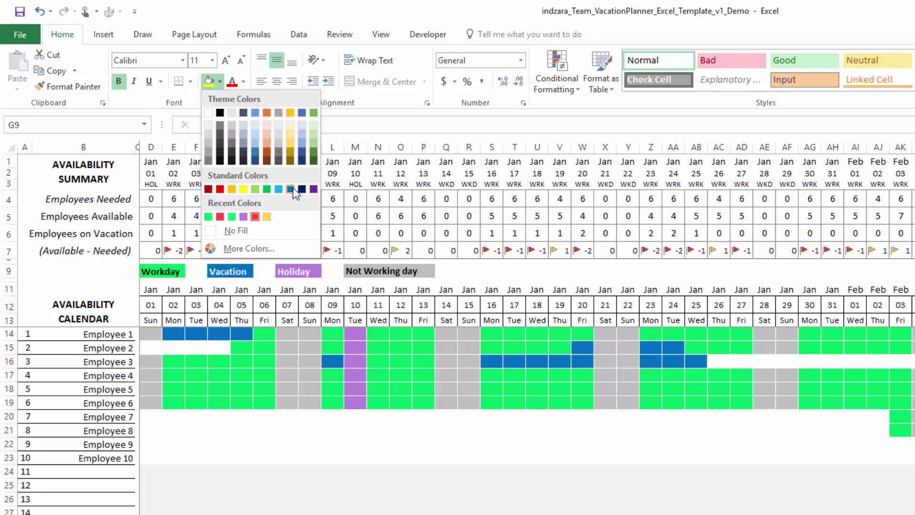
pyautogui.click(256, 151)
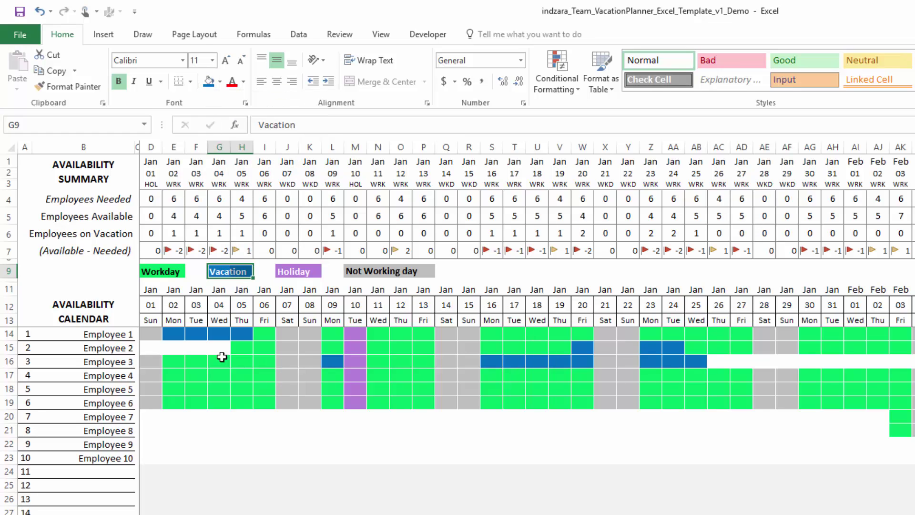
pyautogui.click(471, 274)
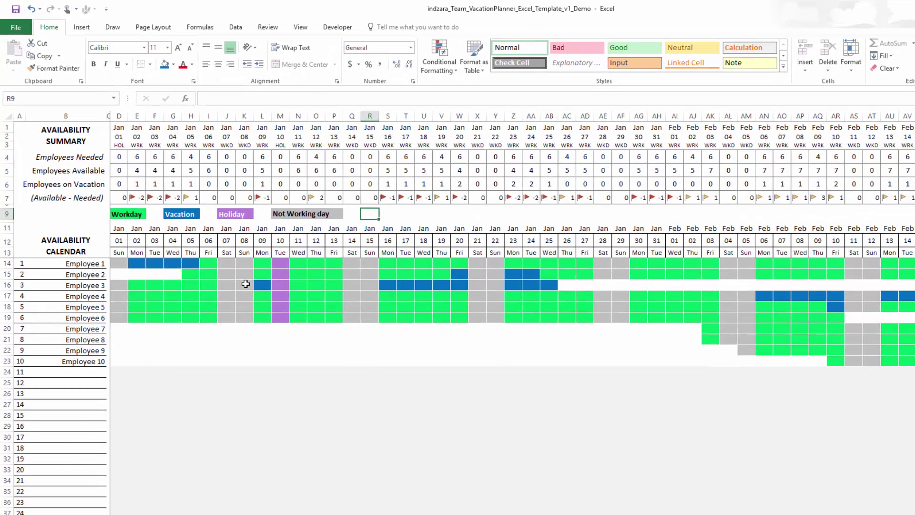
pyautogui.click(151, 274)
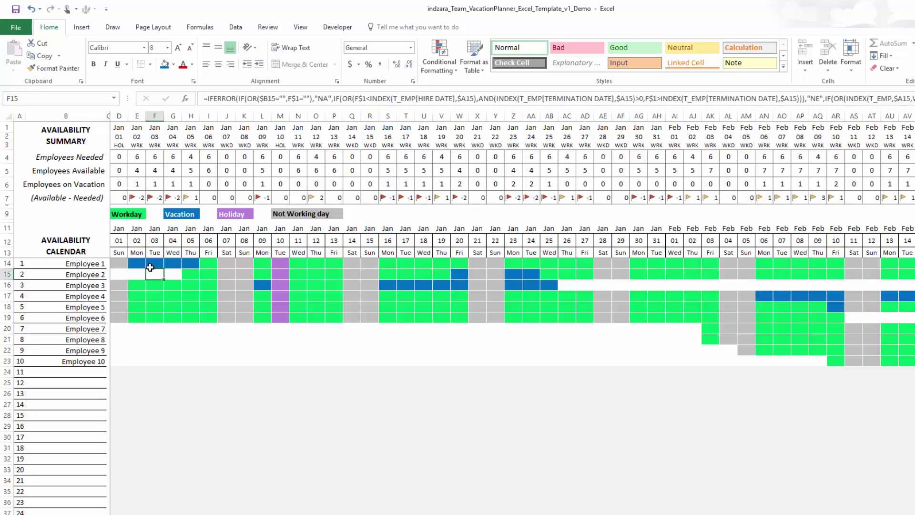
pyautogui.scroll(-3, 119, 294)
pyautogui.scroll(-3, 118, 294)
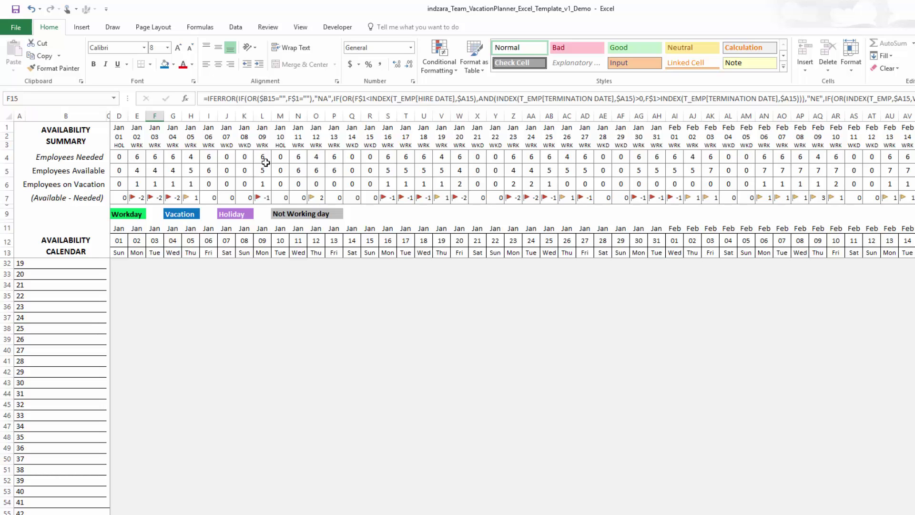
pyautogui.scroll(6, 265, 368)
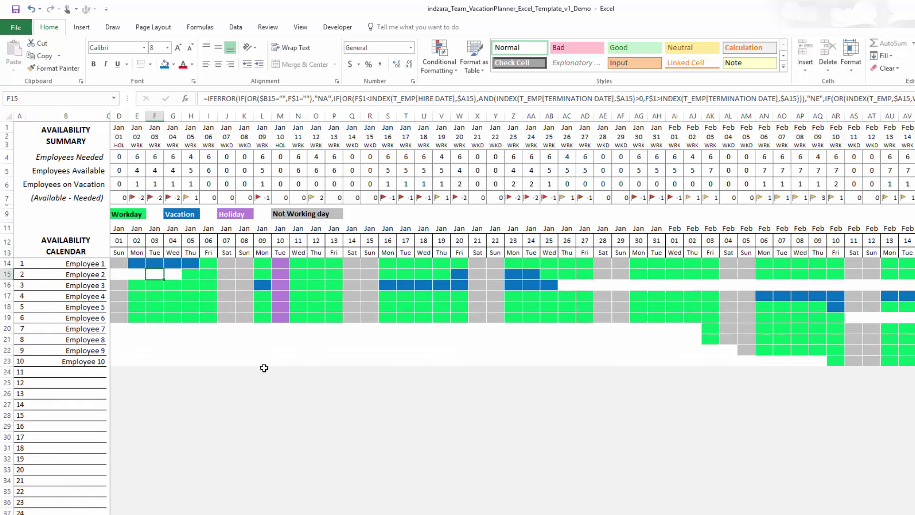
pyautogui.hscroll(15, 122, 220)
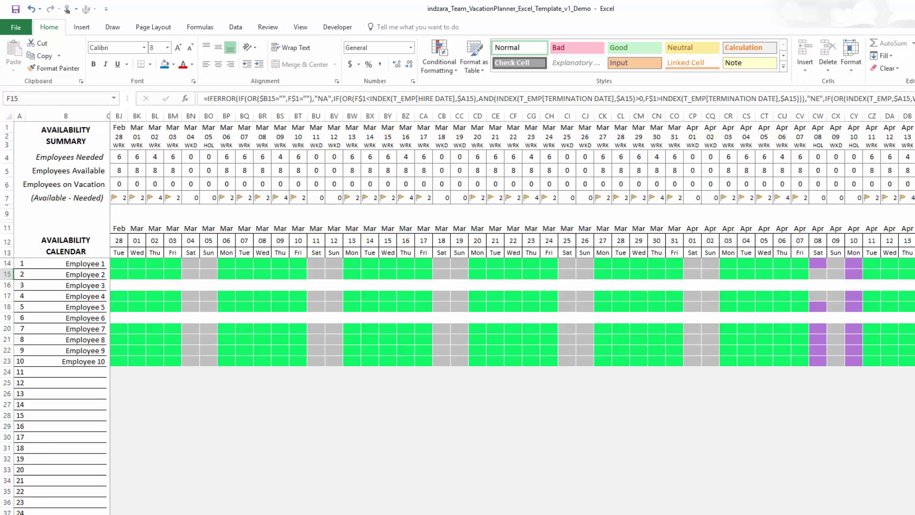
pyautogui.hscroll(-20, 434, 406)
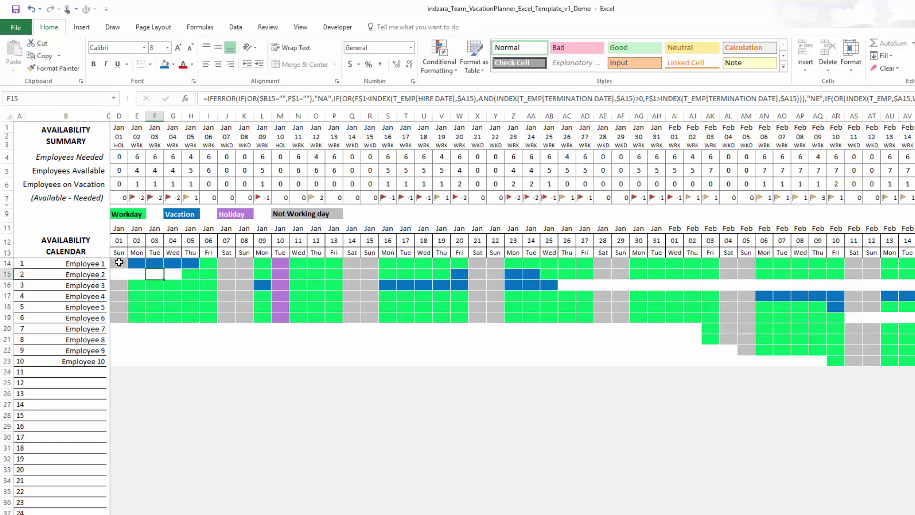
# Select D14 and unfreeze the existing panes, scrolling to check the result
pyautogui.click(119, 262)
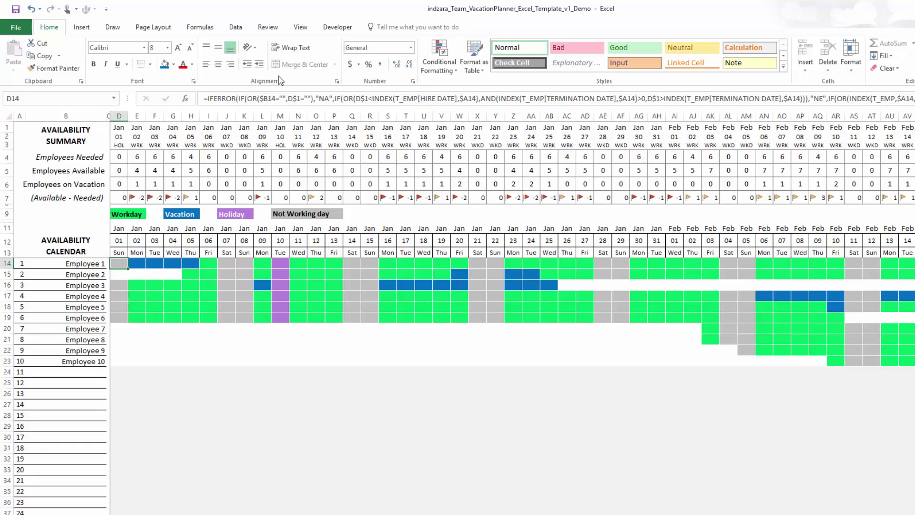
pyautogui.click(300, 28)
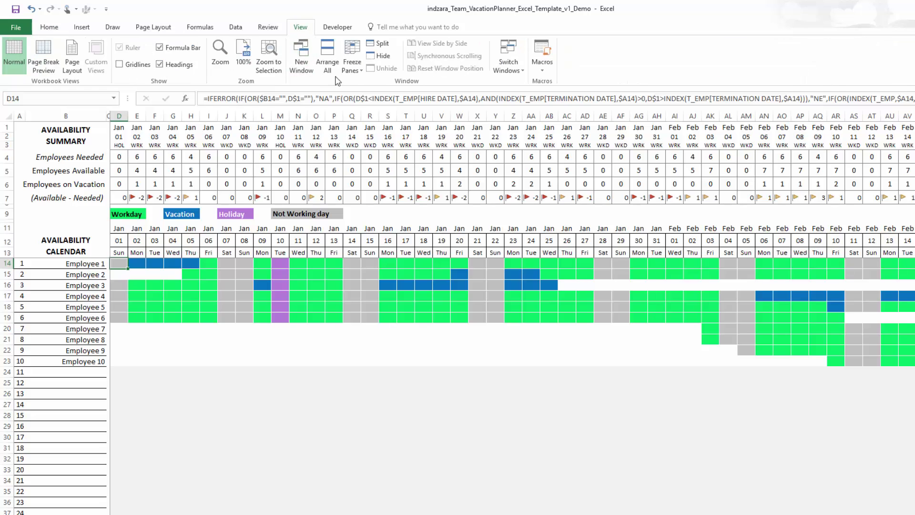
pyautogui.click(352, 63)
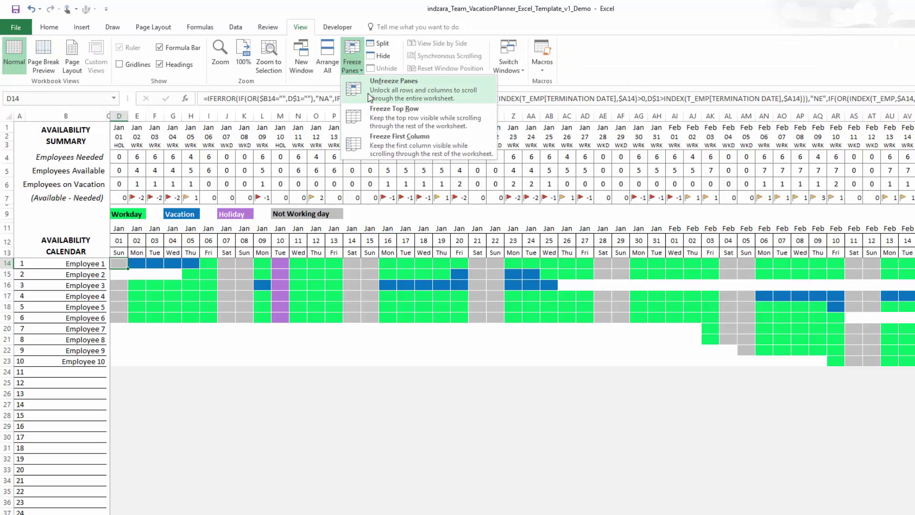
pyautogui.click(370, 97)
pyautogui.scroll(-13, 362, 351)
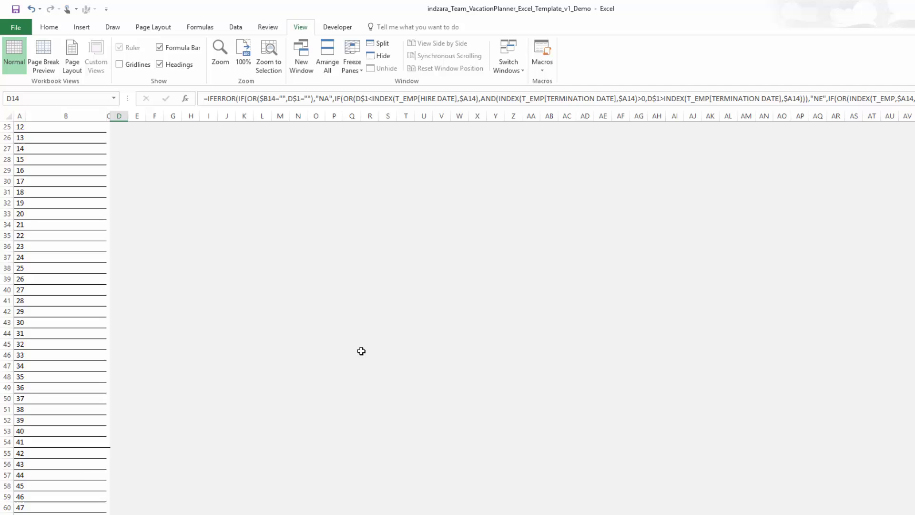
pyautogui.scroll(13, 362, 350)
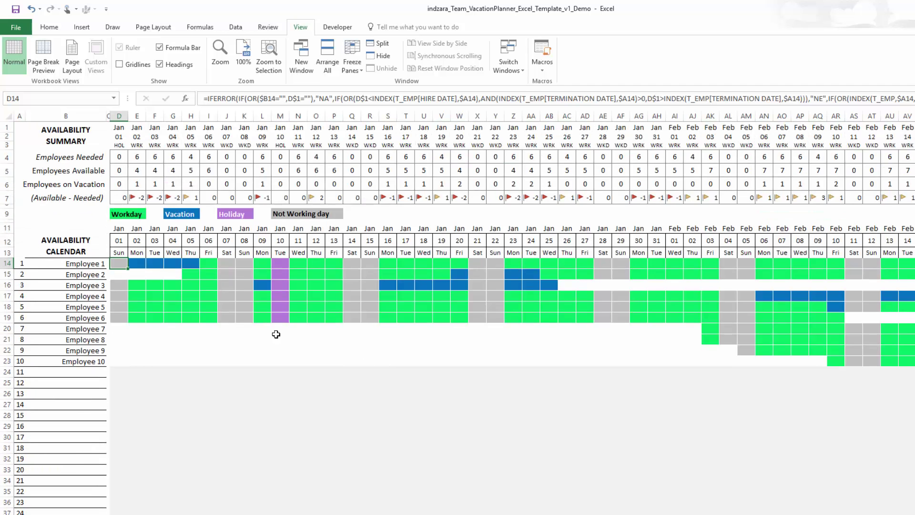
pyautogui.hscroll(10, 510, 433)
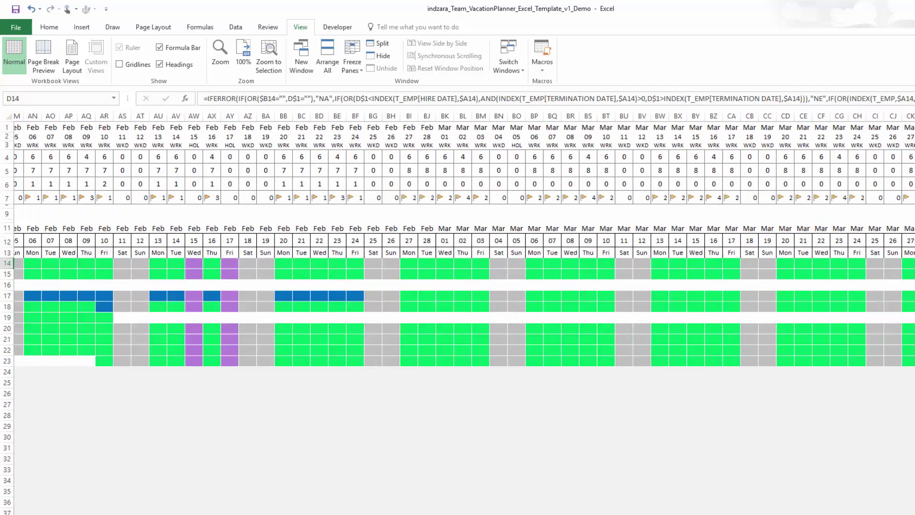
pyautogui.hscroll(-10, 510, 433)
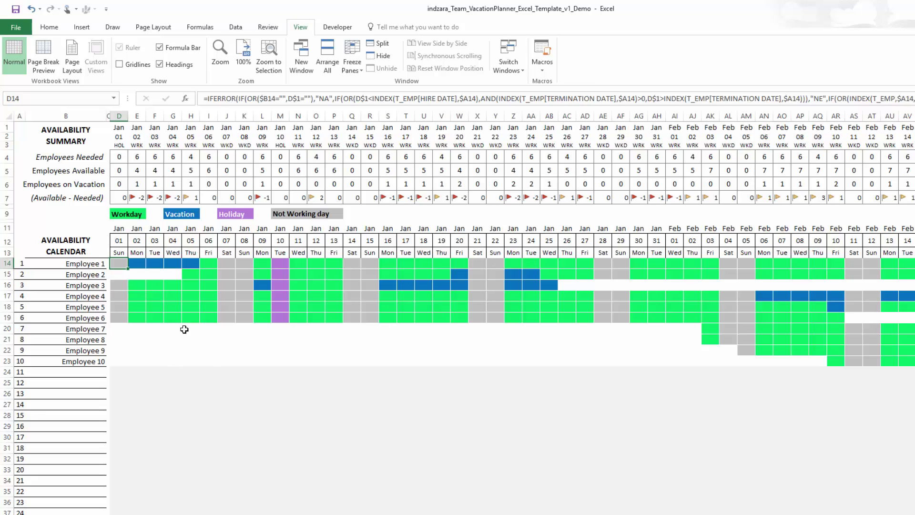
# Freeze panes at D14 and scroll in all directions to confirm the headers stay fixed
pyautogui.click(359, 71)
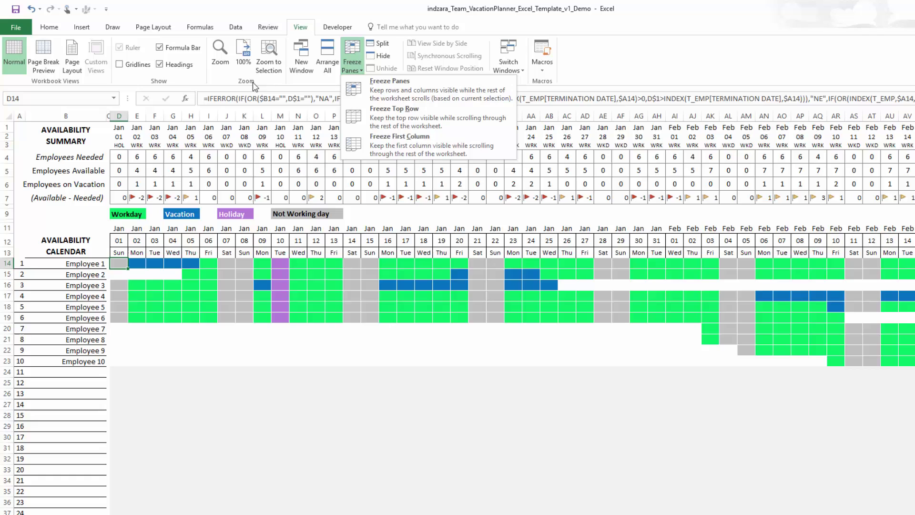
pyautogui.click(119, 266)
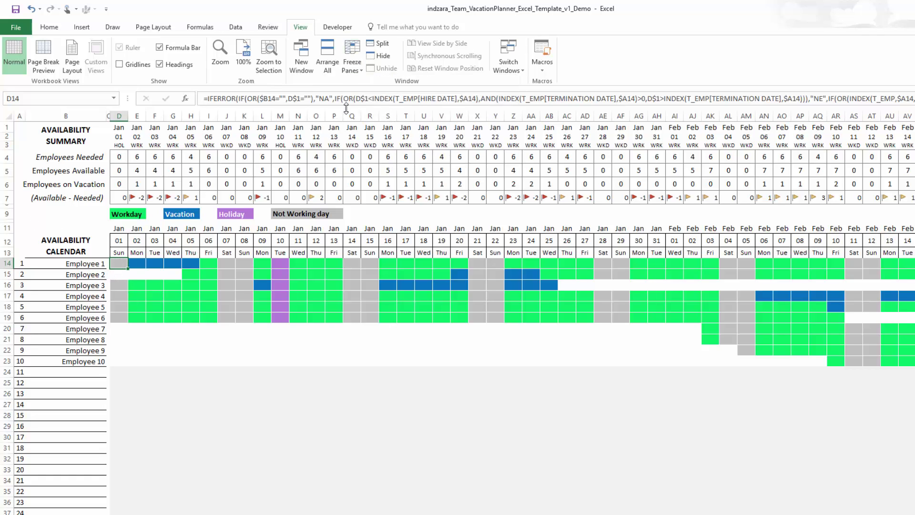
pyautogui.click(352, 70)
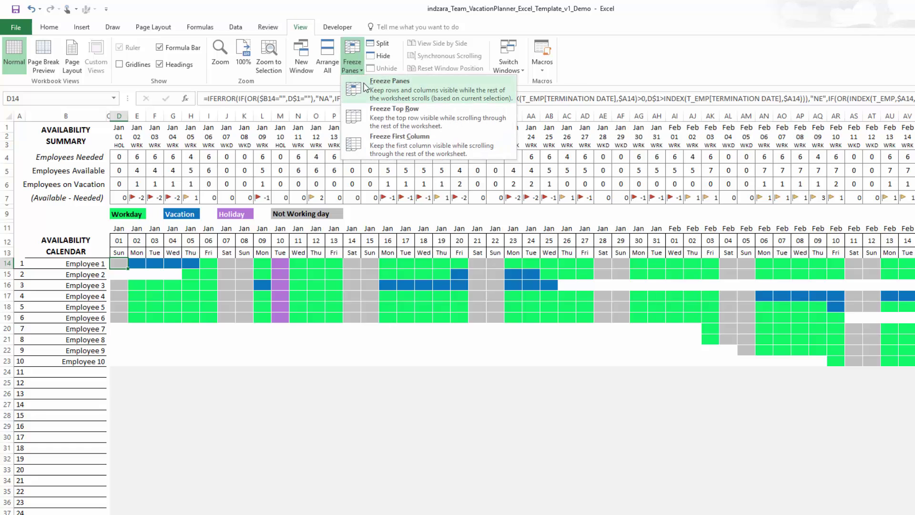
pyautogui.click(365, 88)
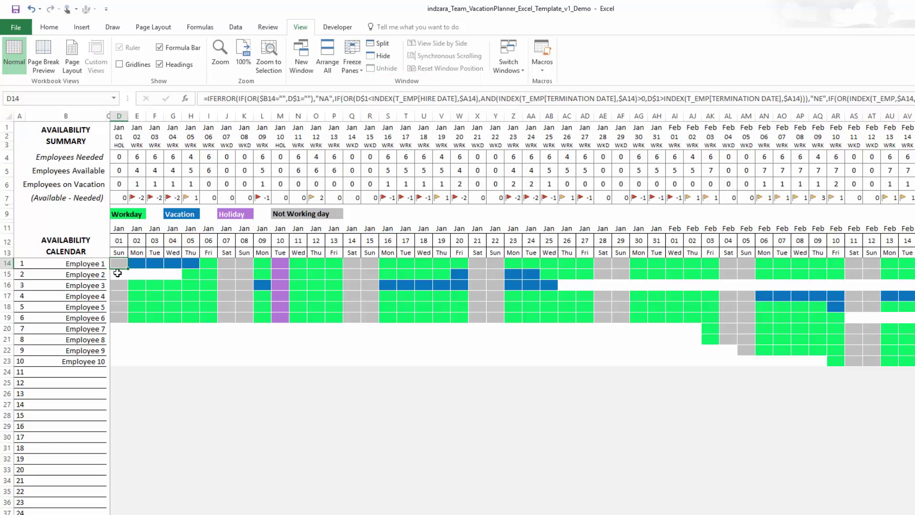
pyautogui.click(353, 70)
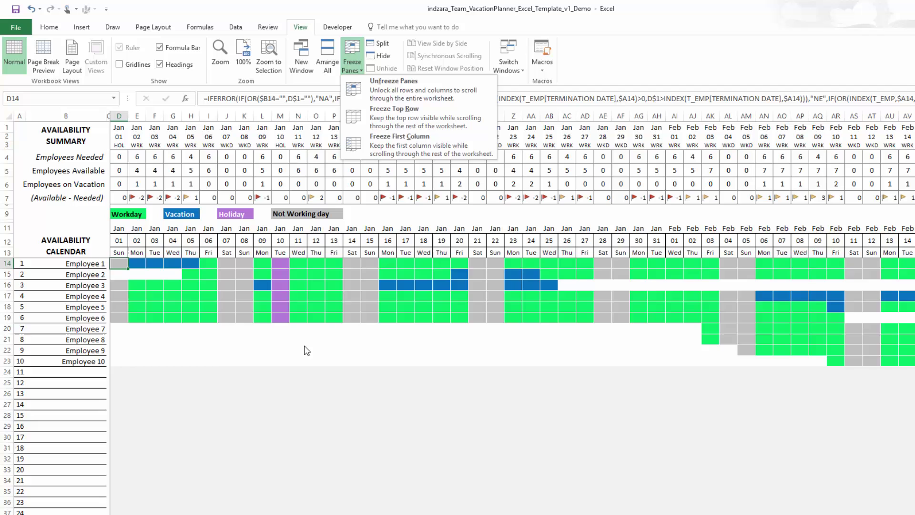
pyautogui.click(278, 401)
pyautogui.scroll(-1, 278, 401)
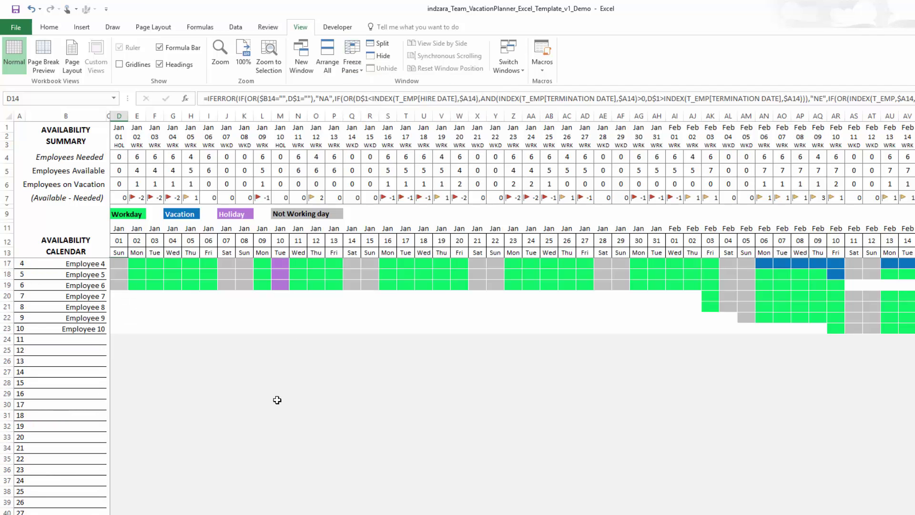
pyautogui.scroll(1, 277, 400)
pyautogui.hscroll(10, 705, 495)
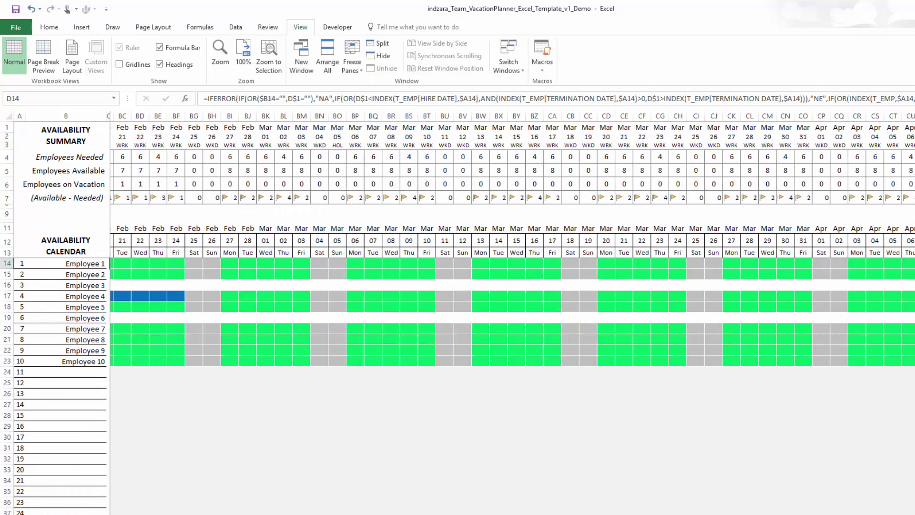
pyautogui.hscroll(-10, 513, 310)
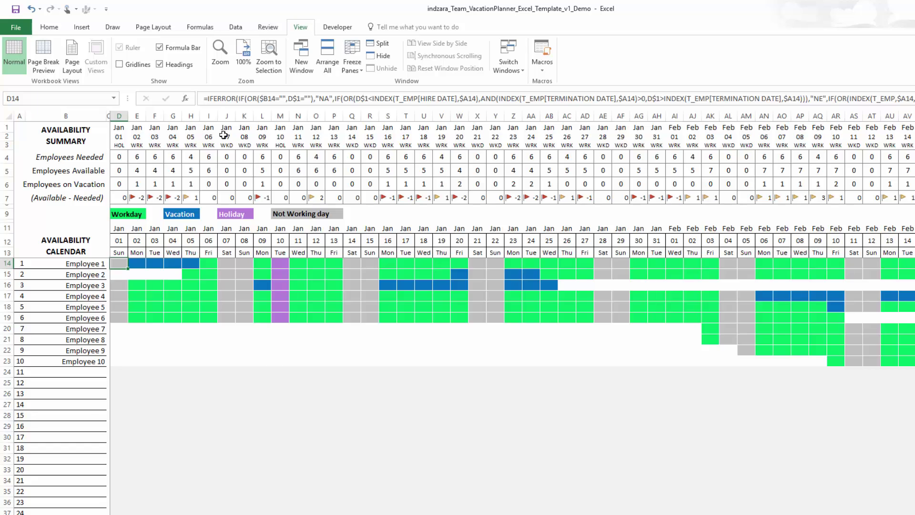